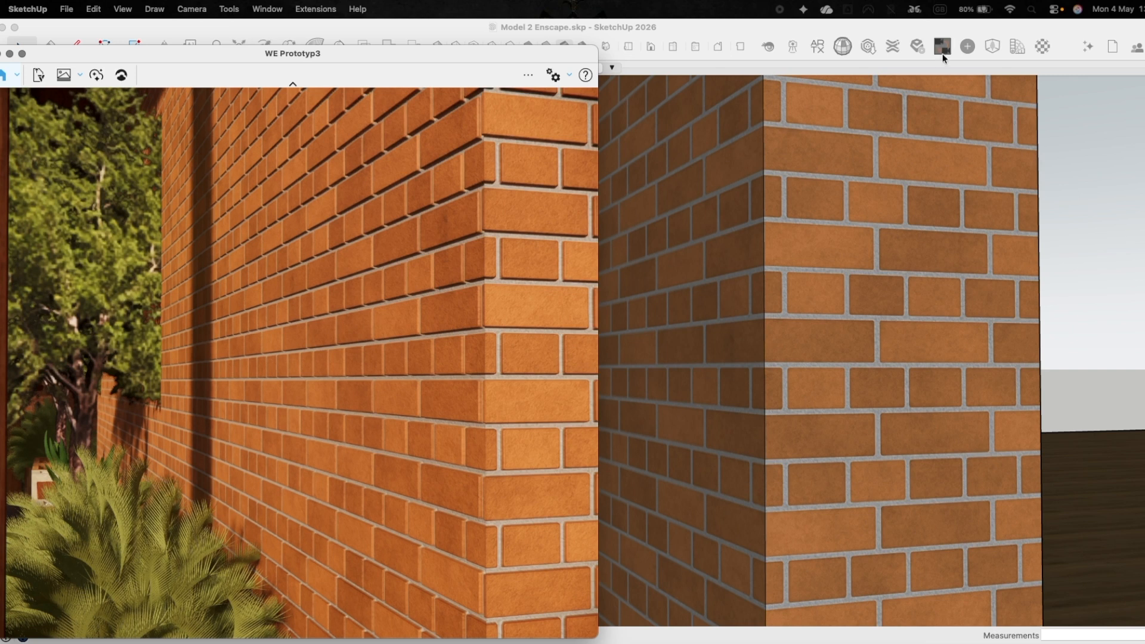
Sample the brick wall's material and open Brick 02 in the Enscape Material Editor.
{"action": "left_click", "coordinate": [1043, 48]}
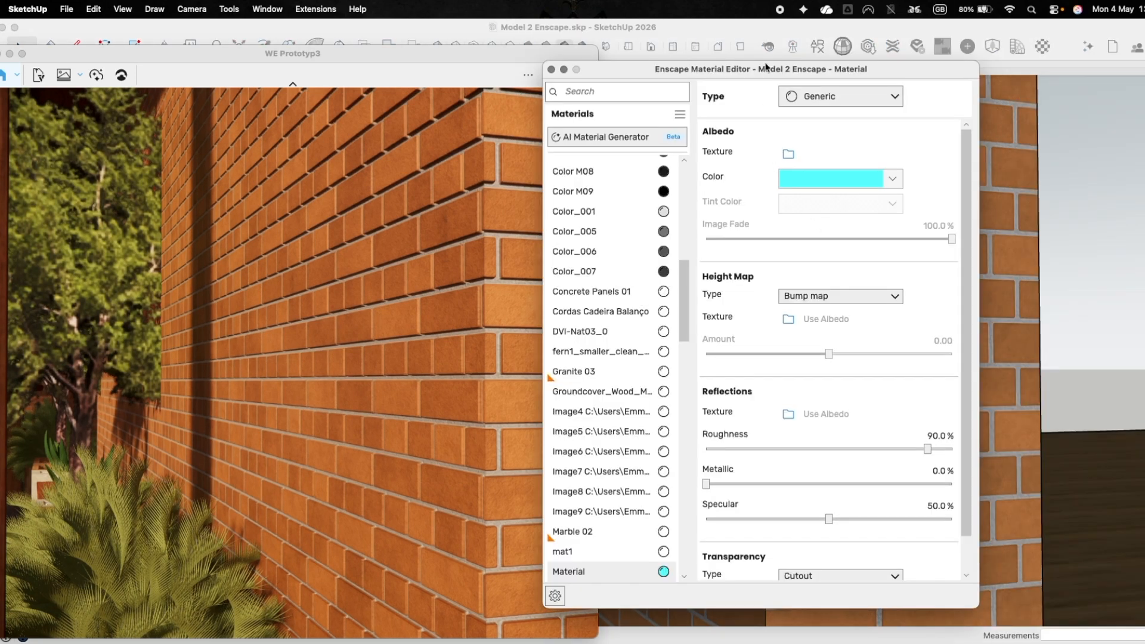
{"action": "left_click_drag", "start_coordinate": [767, 68], "coordinate": [219, 95]}
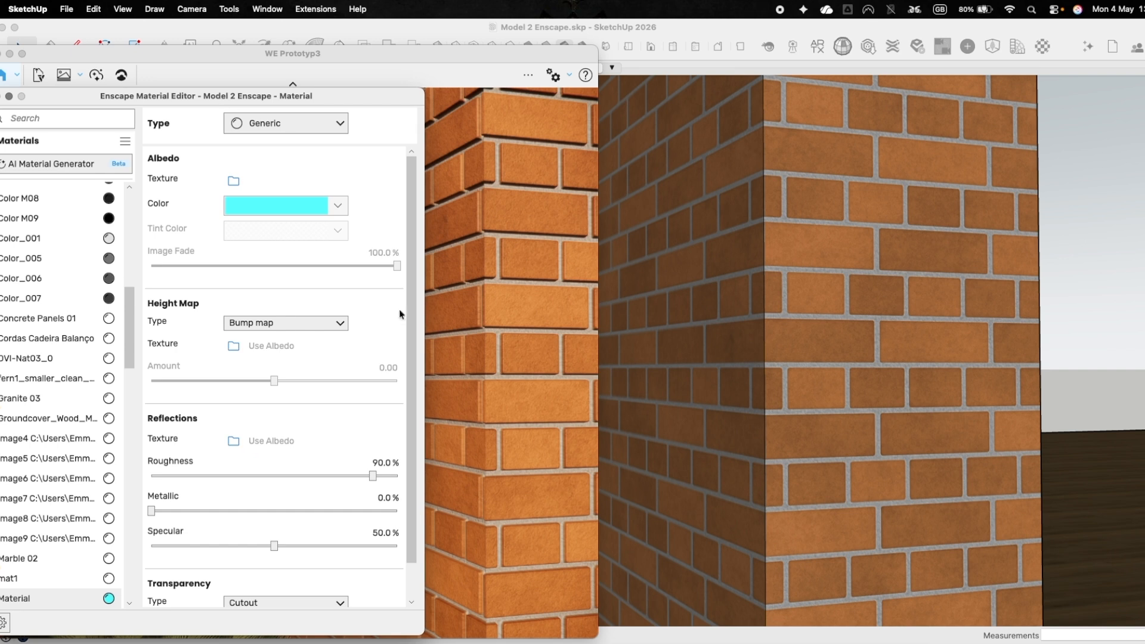
{"action": "left_click", "coordinate": [739, 381]}
{"action": "key", "text": "b"}
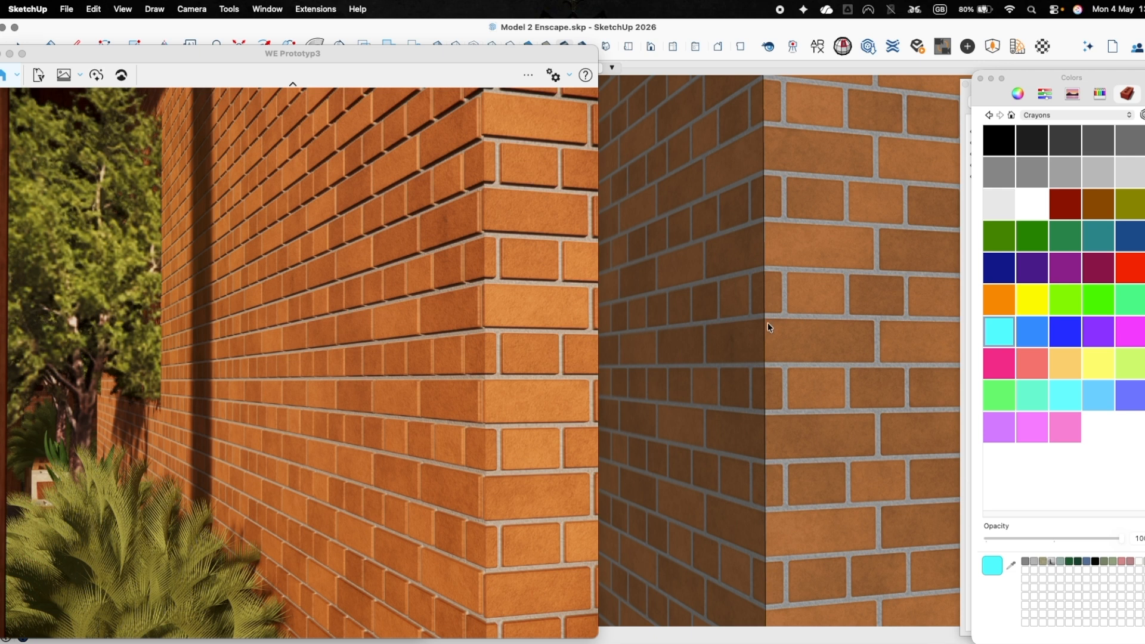
{"action": "left_click", "coordinate": [778, 308], "text": "super"}
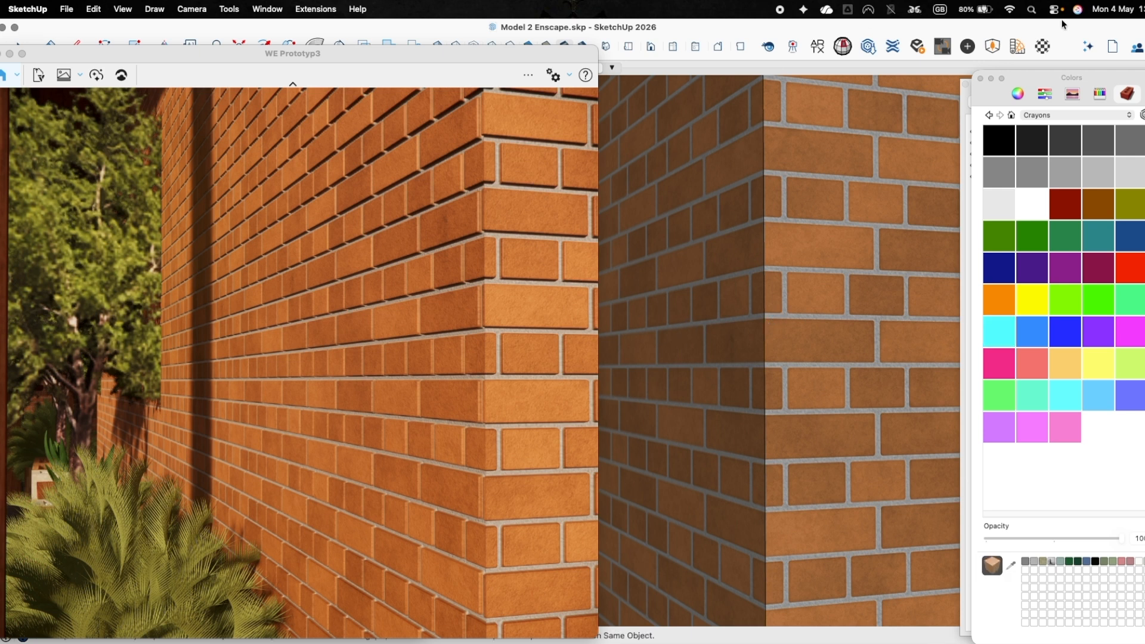
{"action": "left_click", "coordinate": [1047, 46]}
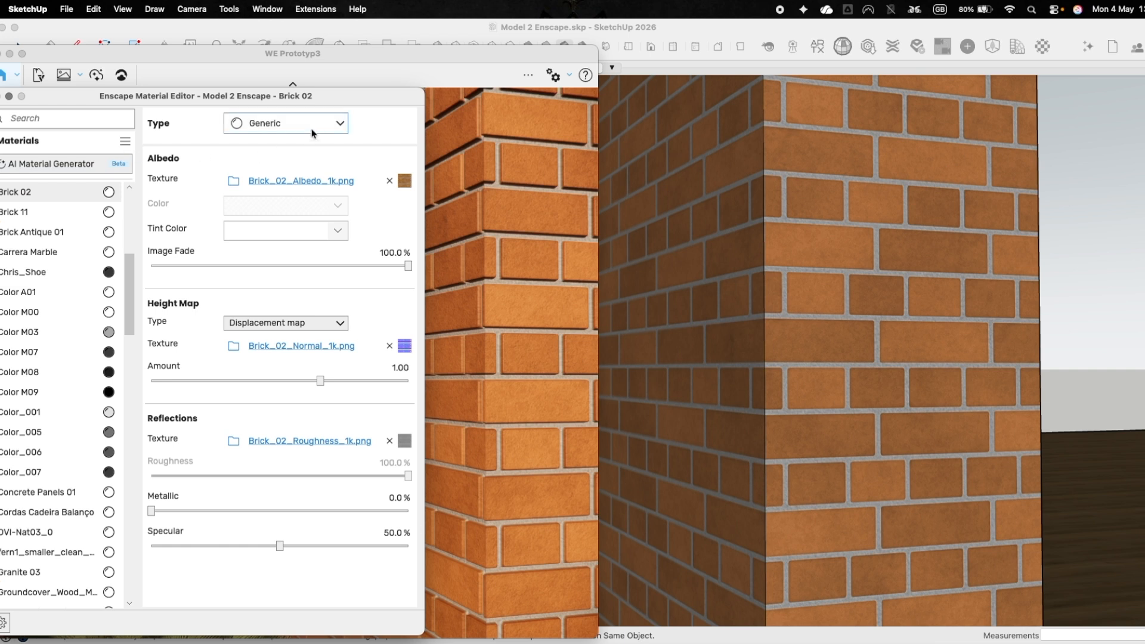
Arrange the render window and Material Editor so the Brick 02 settings sit beside the rendered brick corner.
{"action": "mouse_move", "coordinate": [305, 330]}
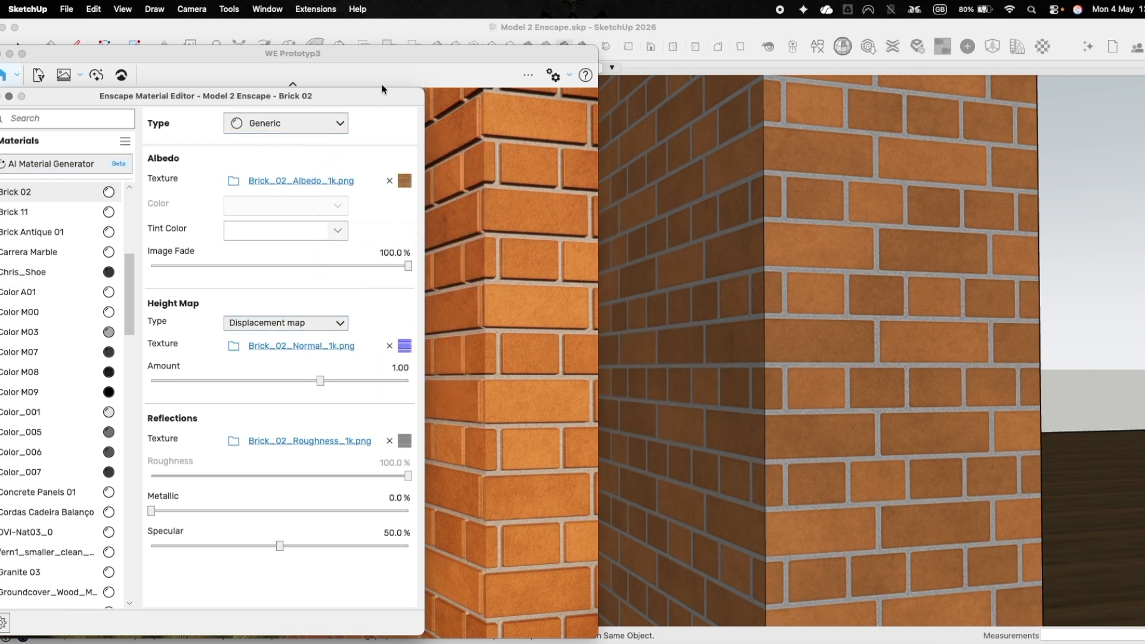
{"action": "left_click", "coordinate": [381, 52]}
{"action": "left_click_drag", "start_coordinate": [380, 52], "coordinate": [547, 45]}
{"action": "left_click", "coordinate": [152, 98]}
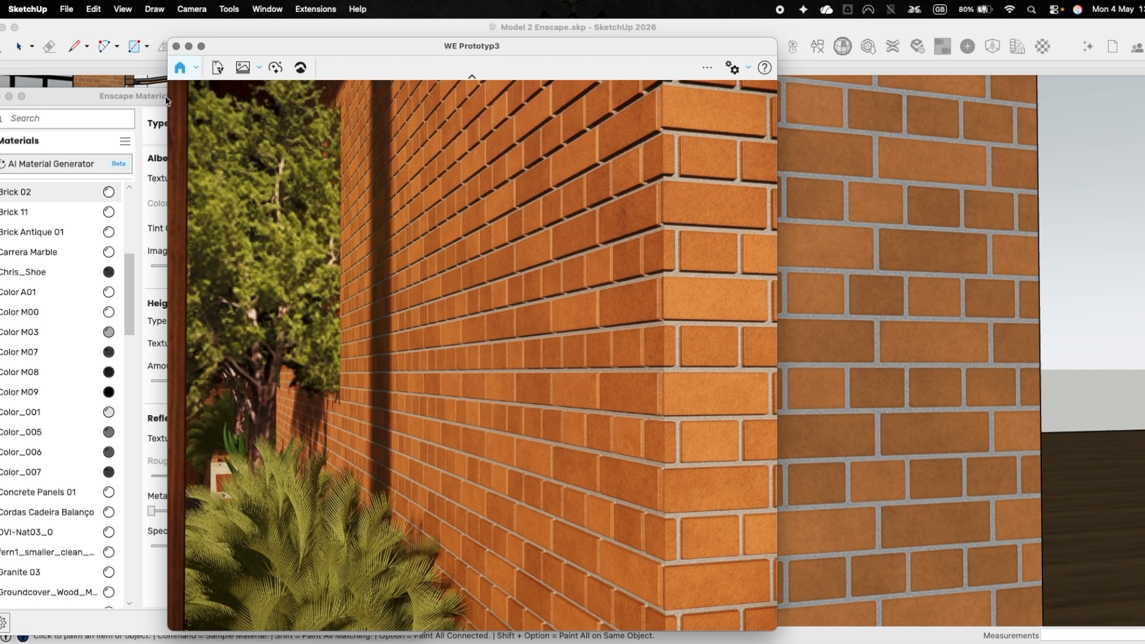
{"action": "left_click_drag", "start_coordinate": [152, 98], "coordinate": [199, 67]}
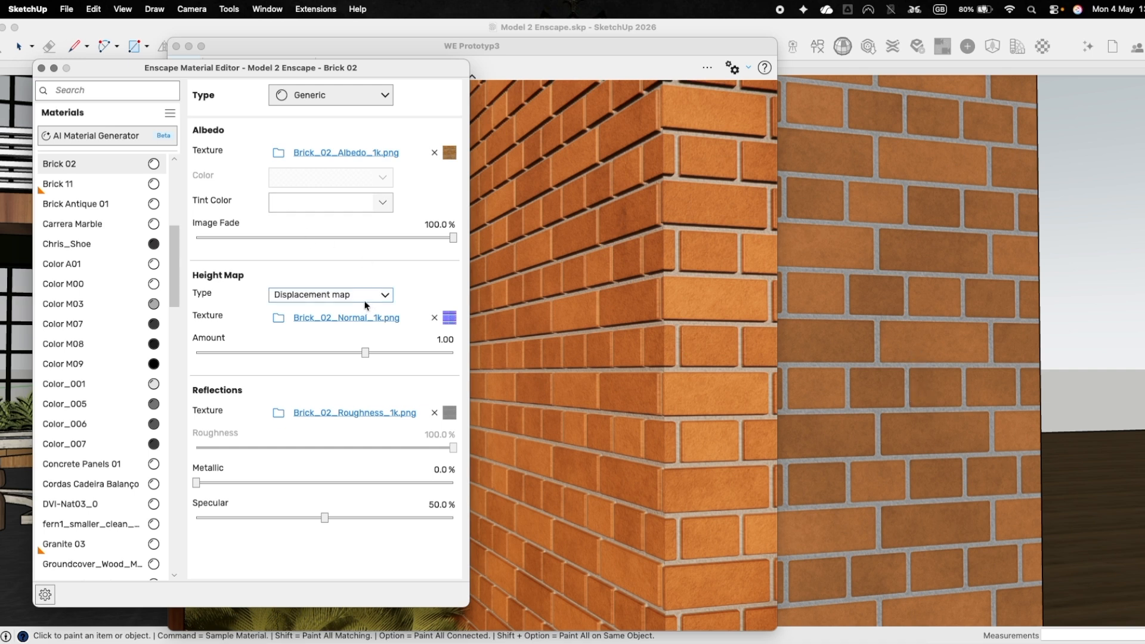
Inspect the height map options and the albedo texture of Brick 02, and return to its main settings.
{"action": "mouse_move", "coordinate": [361, 303]}
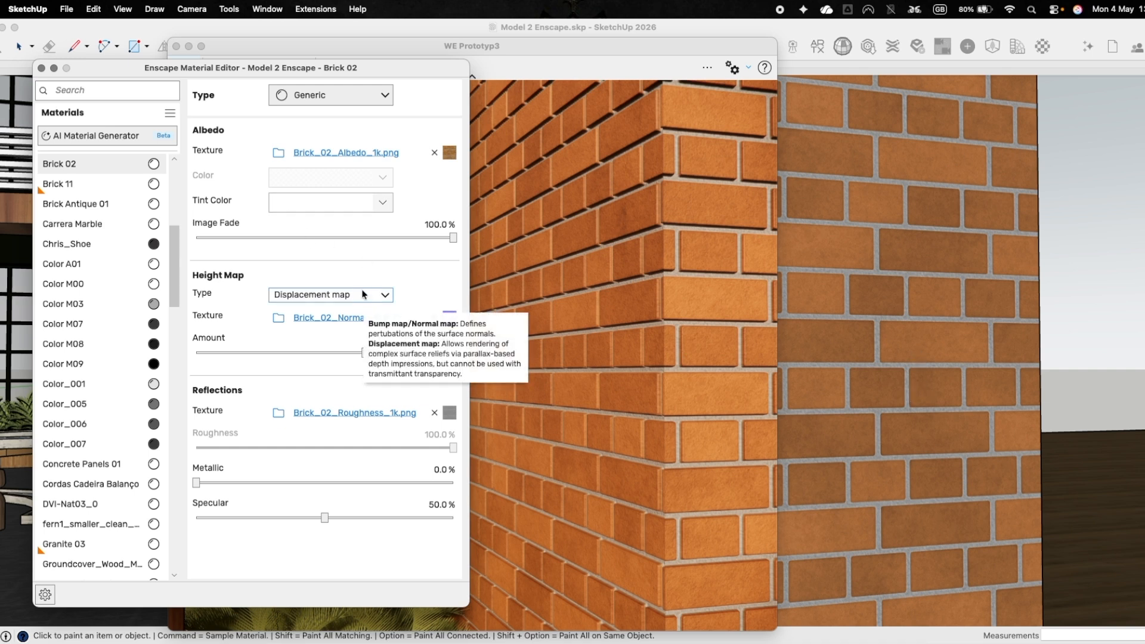
{"action": "left_click", "coordinate": [449, 153]}
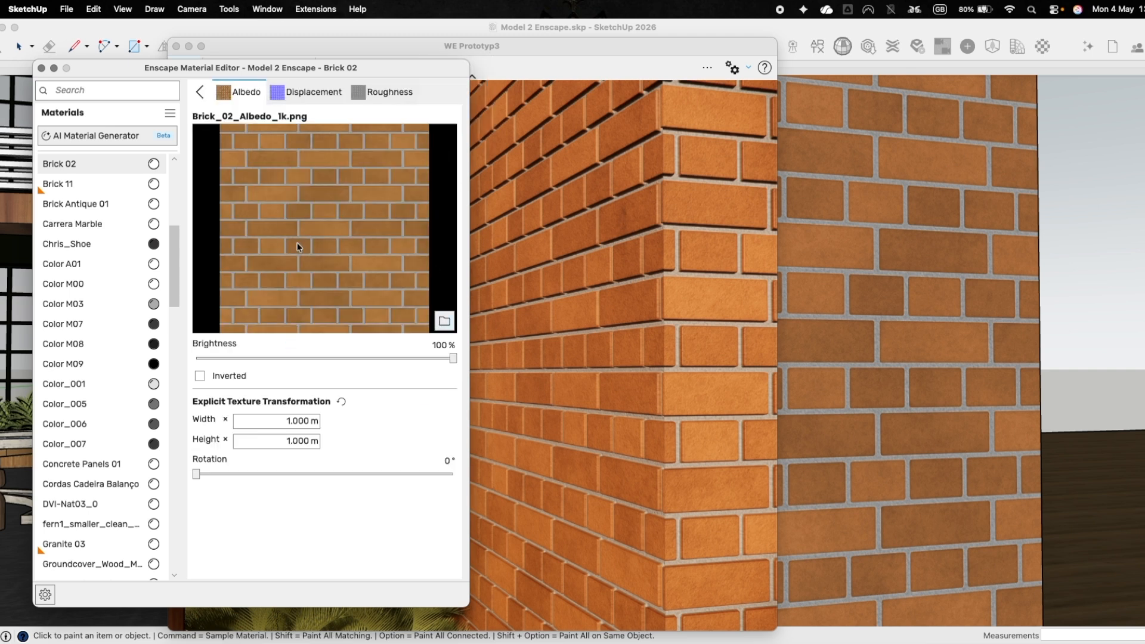
{"action": "left_click", "coordinate": [200, 91]}
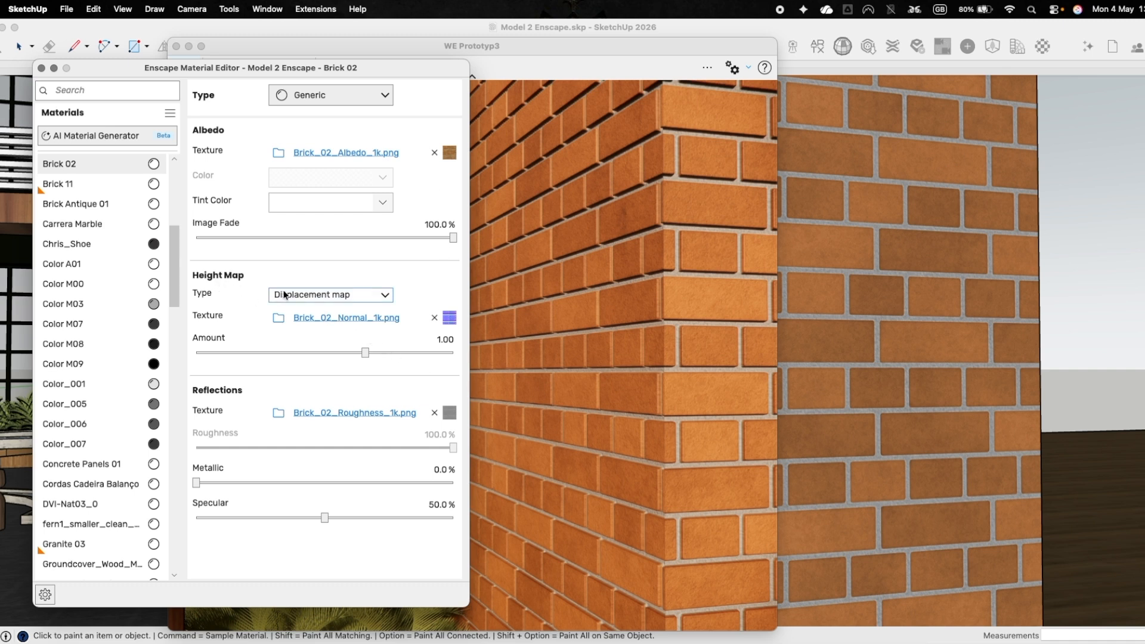
Try the Normal map and Bump map types for Brick 02's height map.
{"action": "left_click", "coordinate": [314, 296]}
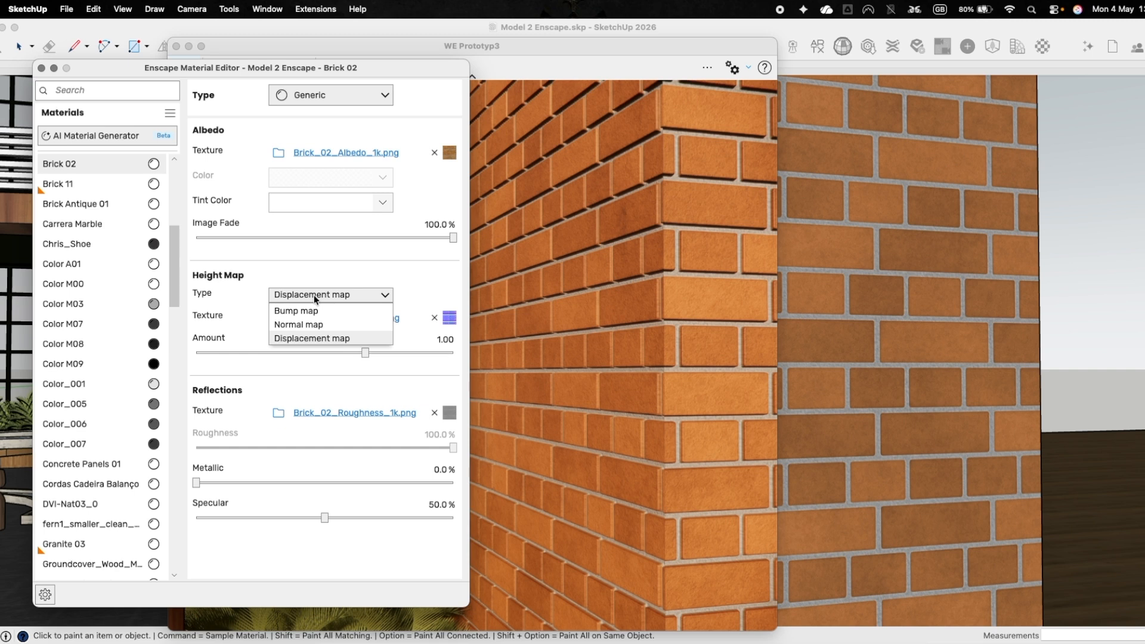
{"action": "left_click", "coordinate": [314, 325]}
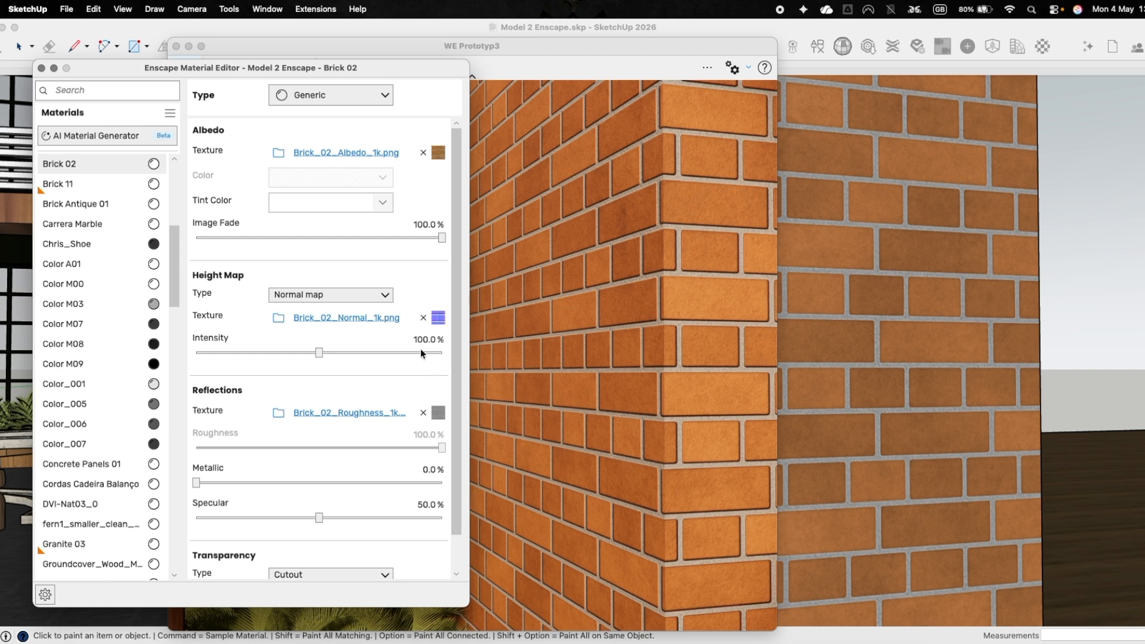
{"action": "left_click", "coordinate": [331, 292]}
{"action": "left_click", "coordinate": [331, 306]}
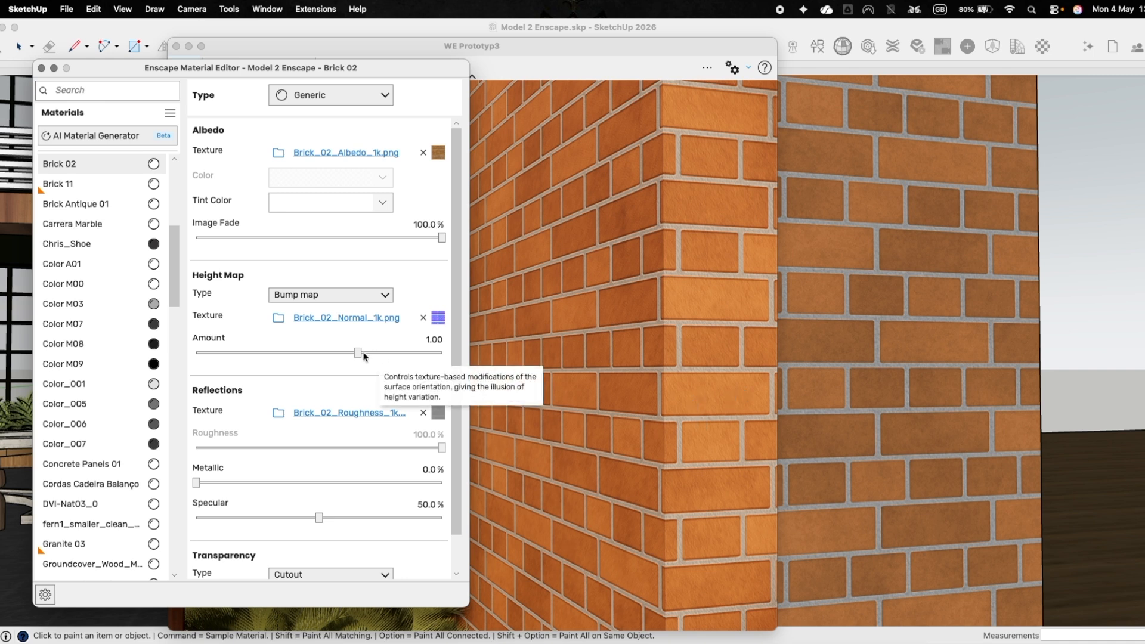
Try bump amounts of 3.12, 10.00, -0.02 and 0.19 on Brick 02.
{"action": "left_click_drag", "start_coordinate": [359, 351], "coordinate": [386, 351]}
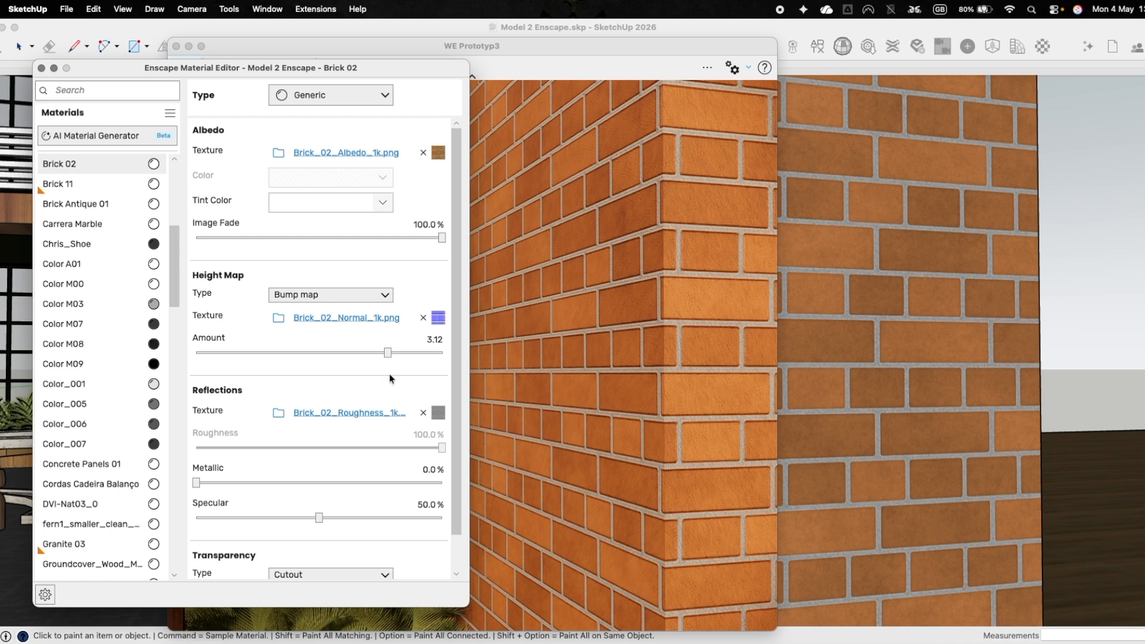
{"action": "left_click_drag", "start_coordinate": [387, 352], "coordinate": [447, 356]}
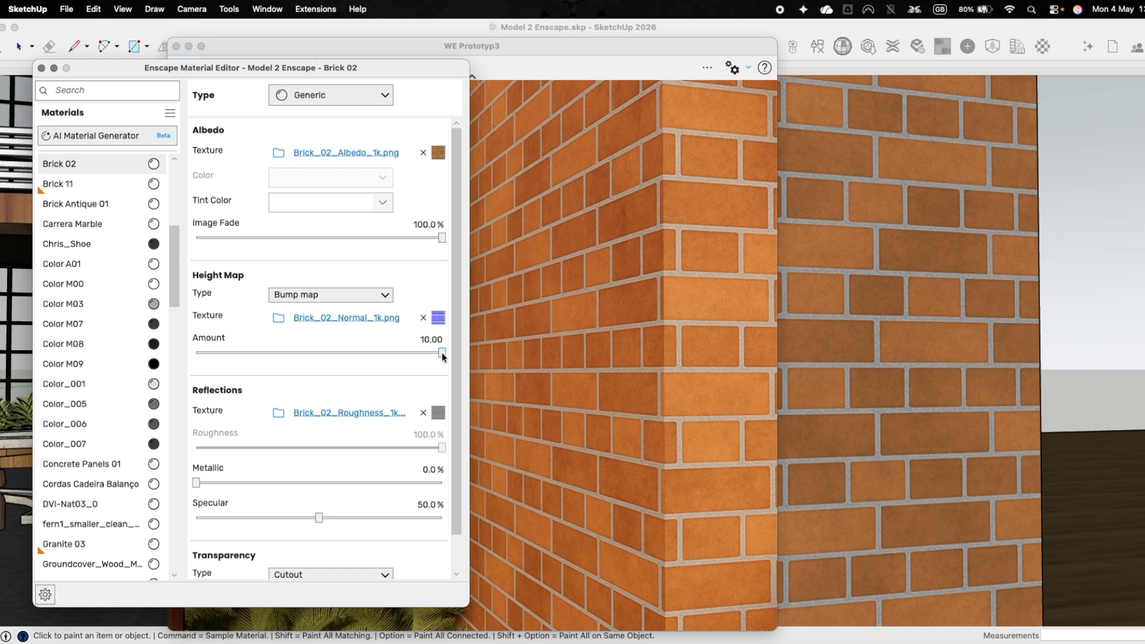
{"action": "left_click_drag", "start_coordinate": [374, 353], "coordinate": [314, 352]}
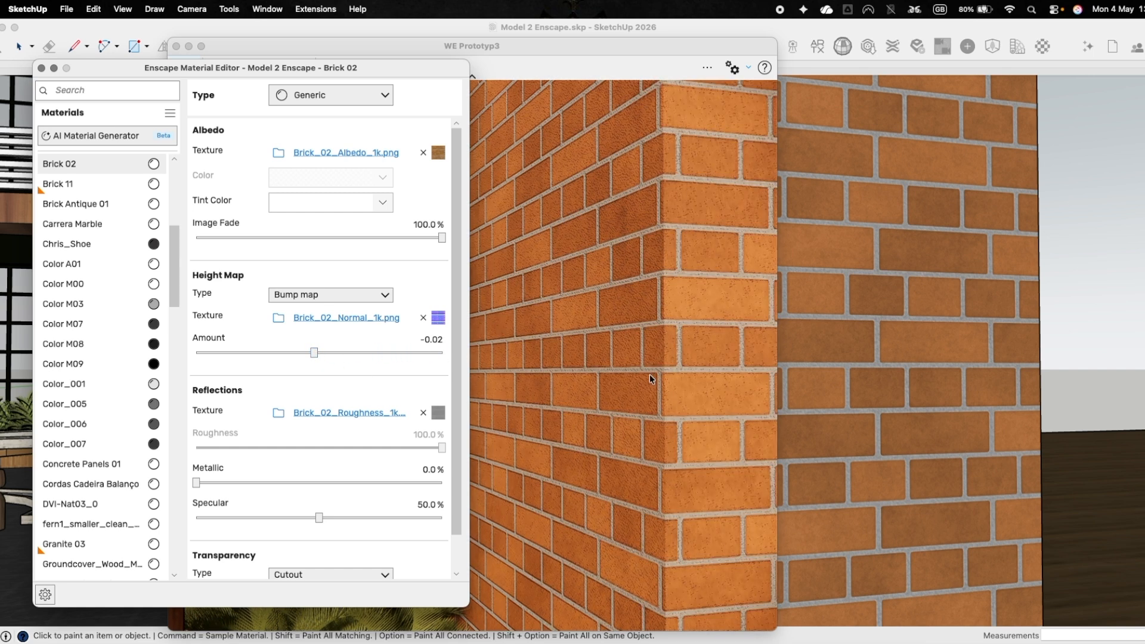
{"action": "left_click", "coordinate": [335, 352]}
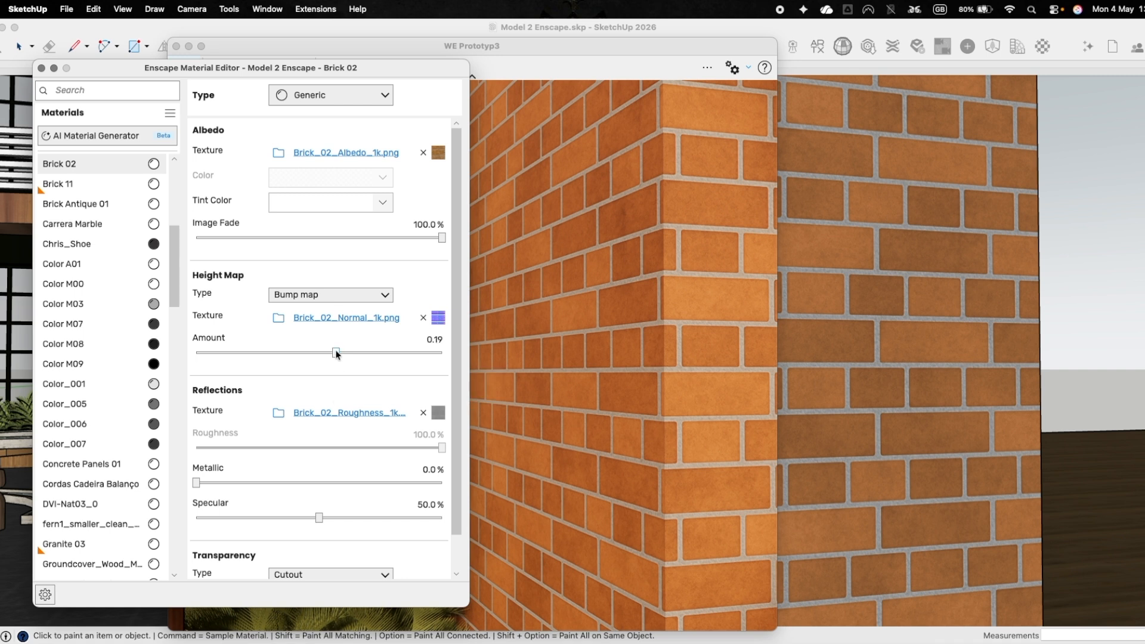
Change Brick 02's height map type to Displacement map, try an amount of 2.13, and set it to 0.41.
{"action": "left_click", "coordinate": [333, 298]}
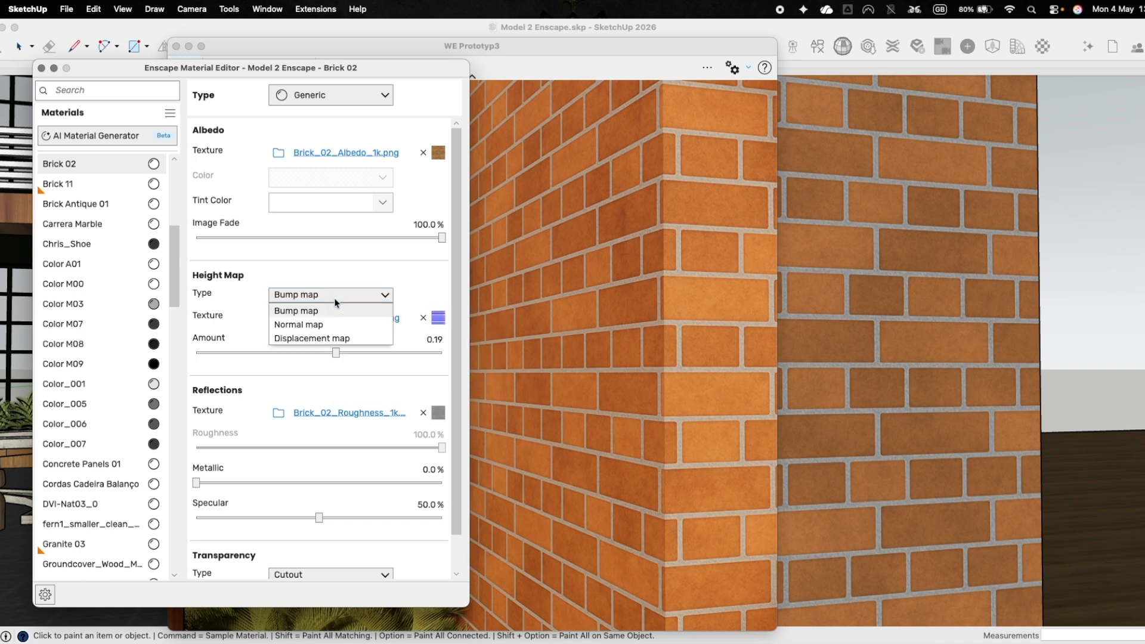
{"action": "left_click", "coordinate": [317, 339]}
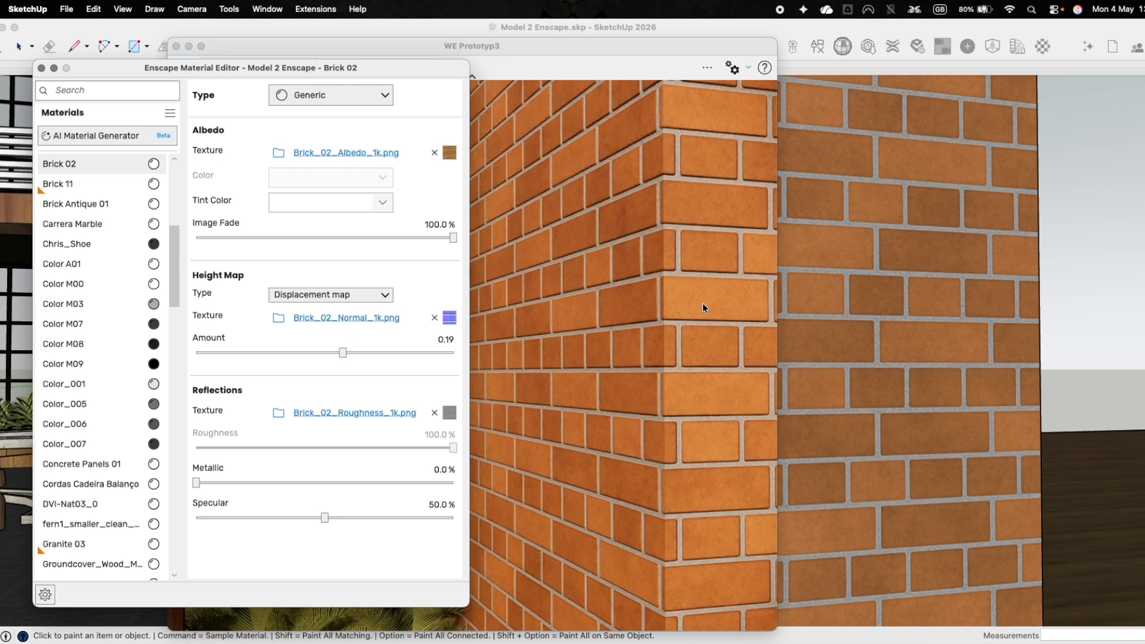
{"action": "left_click_drag", "start_coordinate": [343, 352], "coordinate": [329, 353]}
{"action": "left_click_drag", "start_coordinate": [329, 353], "coordinate": [384, 358]}
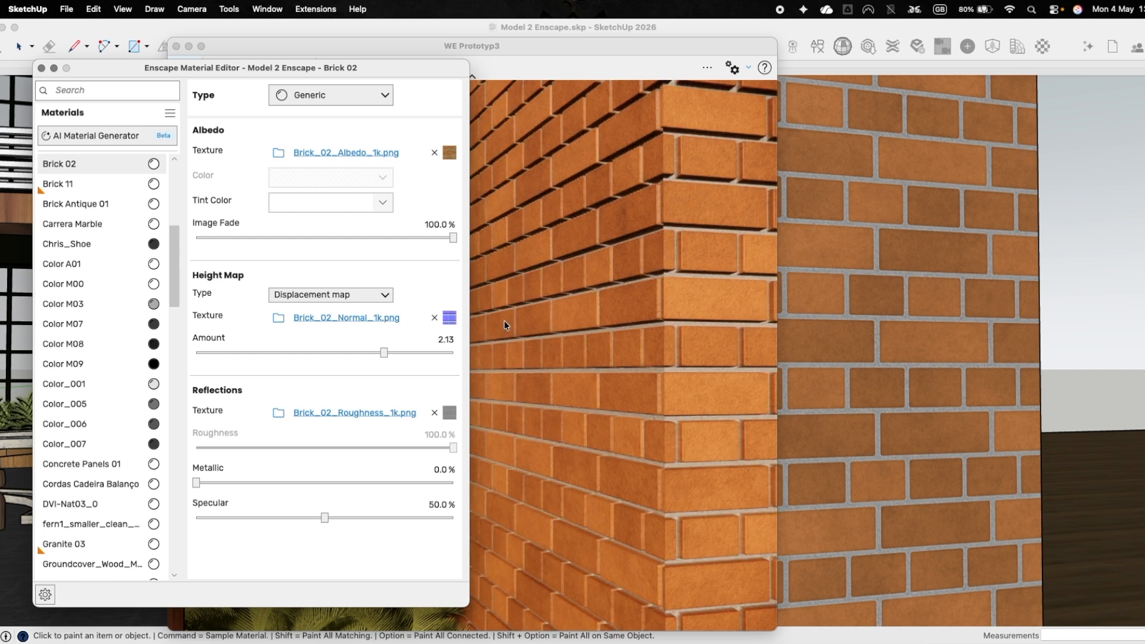
{"action": "left_click", "coordinate": [350, 356]}
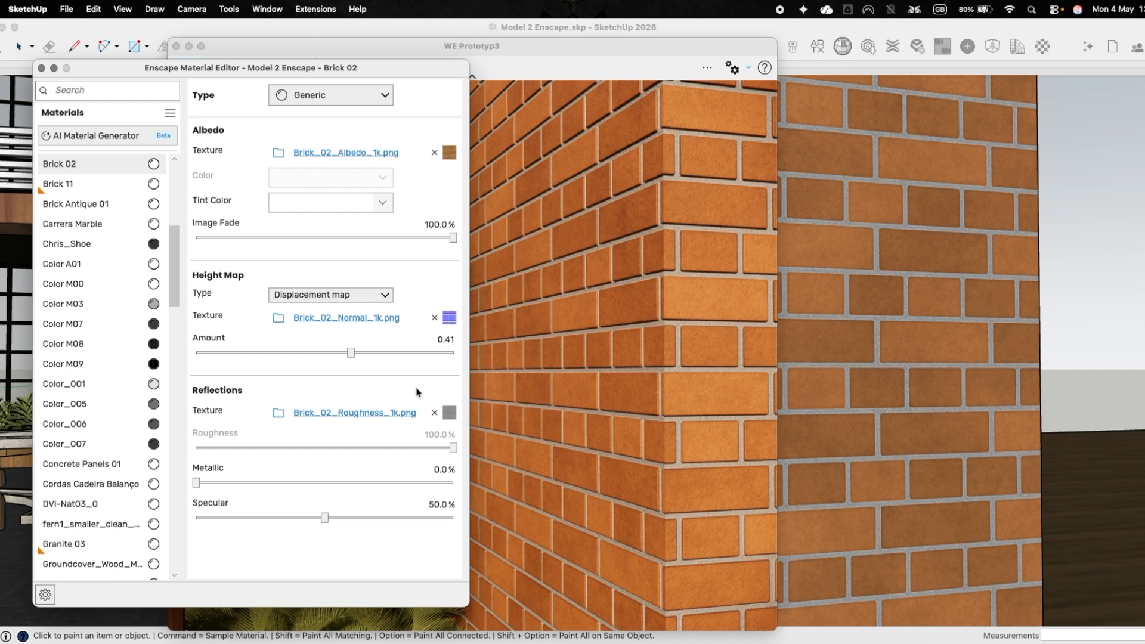
Put away the Material Editor and narrow the render window to expose more of the model.
{"action": "left_click_drag", "start_coordinate": [302, 64], "coordinate": [254, 65]}
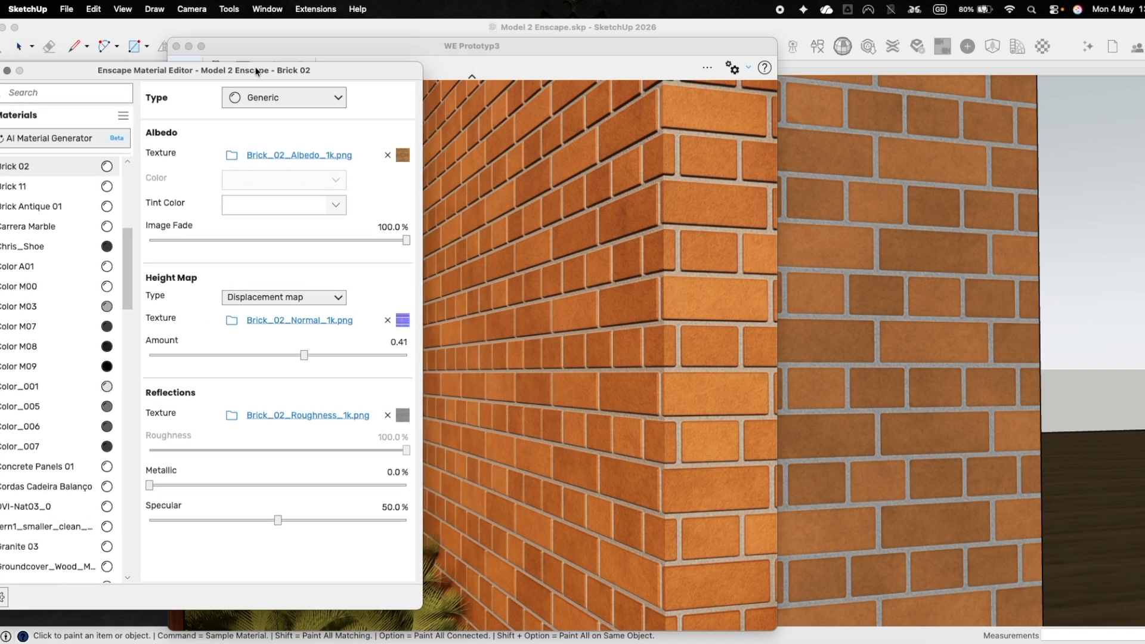
{"action": "mouse_move", "coordinate": [944, 361]}
{"action": "middle_mouse_down"}
{"action": "mouse_move", "coordinate": [948, 398]}
{"action": "mouse_move", "coordinate": [810, 449]}
{"action": "mouse_move", "coordinate": [860, 435]}
{"action": "mouse_move", "coordinate": [232, 159]}
{"action": "middle_mouse_up"}
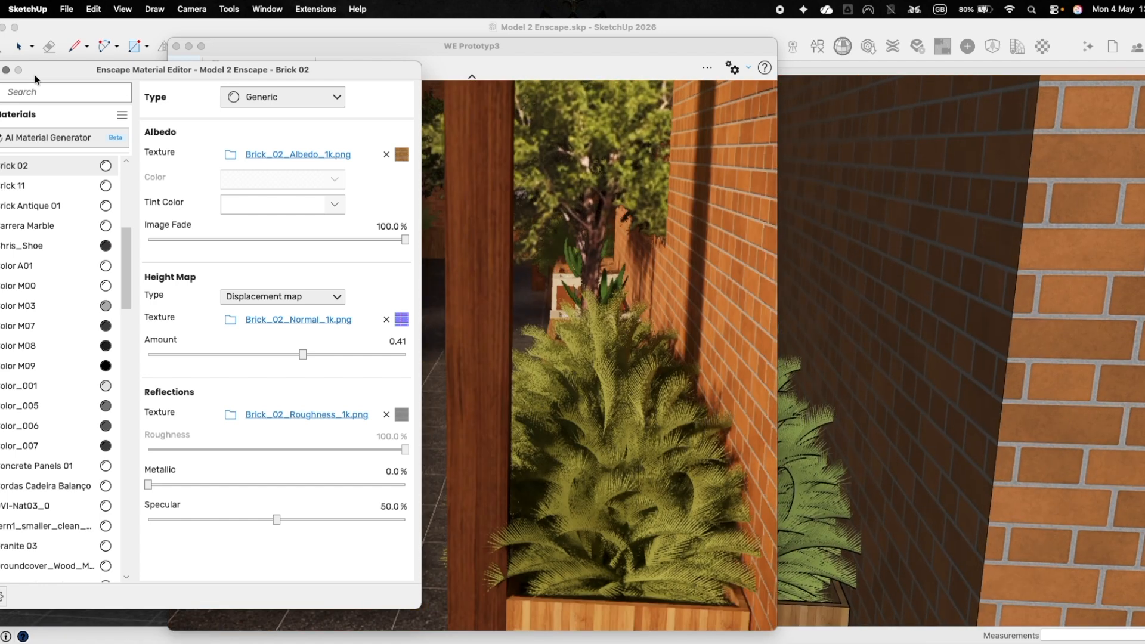
{"action": "left_click", "coordinate": [5, 69]}
{"action": "left_click", "coordinate": [780, 281]}
{"action": "left_click_drag", "start_coordinate": [777, 281], "coordinate": [536, 257]}
Unhide the Water group that fills the stone channels on the round wooden table.
{"action": "middle_click_drag", "start_coordinate": [710, 336], "coordinate": [1058, 358]}
{"action": "middle_click_drag", "start_coordinate": [763, 364], "coordinate": [1091, 384], "text": "shift"}
{"action": "mouse_move", "coordinate": [739, 386]}
{"action": "middle_mouse_down"}
{"action": "mouse_move", "coordinate": [808, 371]}
{"action": "mouse_move", "coordinate": [699, 393]}
{"action": "middle_mouse_up"}
{"action": "scroll", "coordinate": [746, 345], "scroll_direction": "up", "scroll_amount": 2}
{"action": "scroll", "coordinate": [696, 390], "scroll_direction": "up", "scroll_amount": 3}
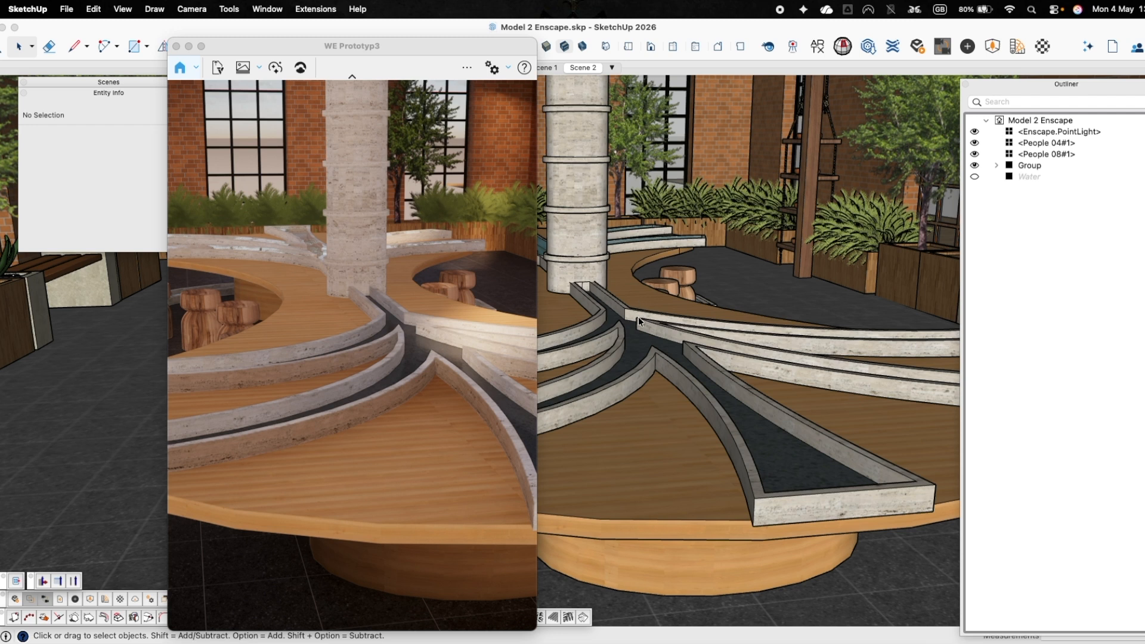
{"action": "left_click", "coordinate": [1030, 176]}
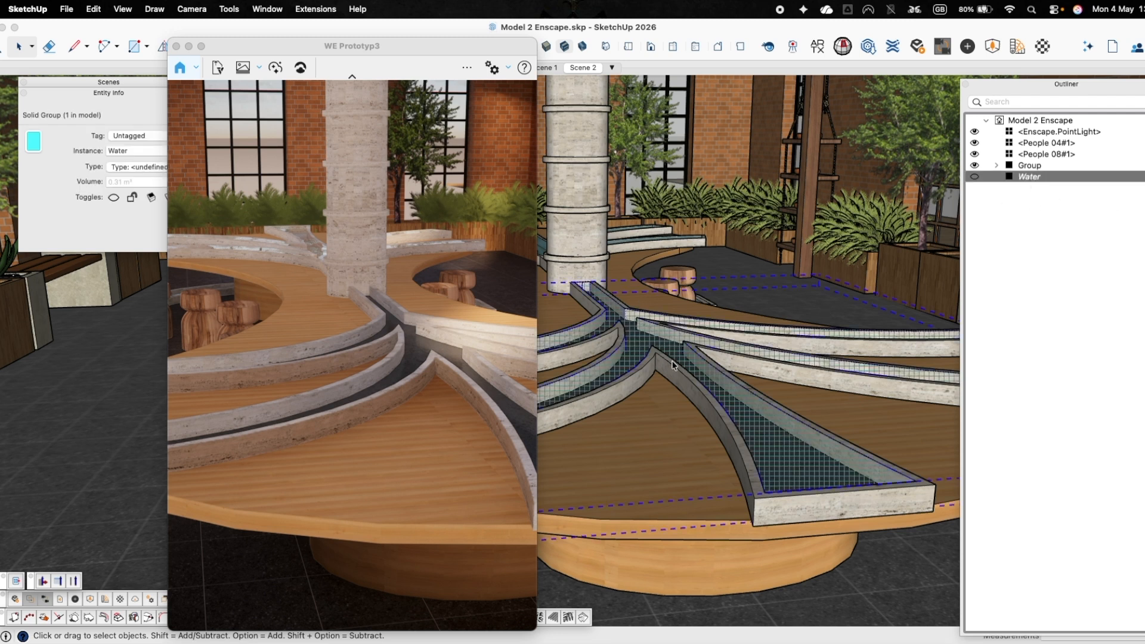
{"action": "left_click", "coordinate": [1001, 287]}
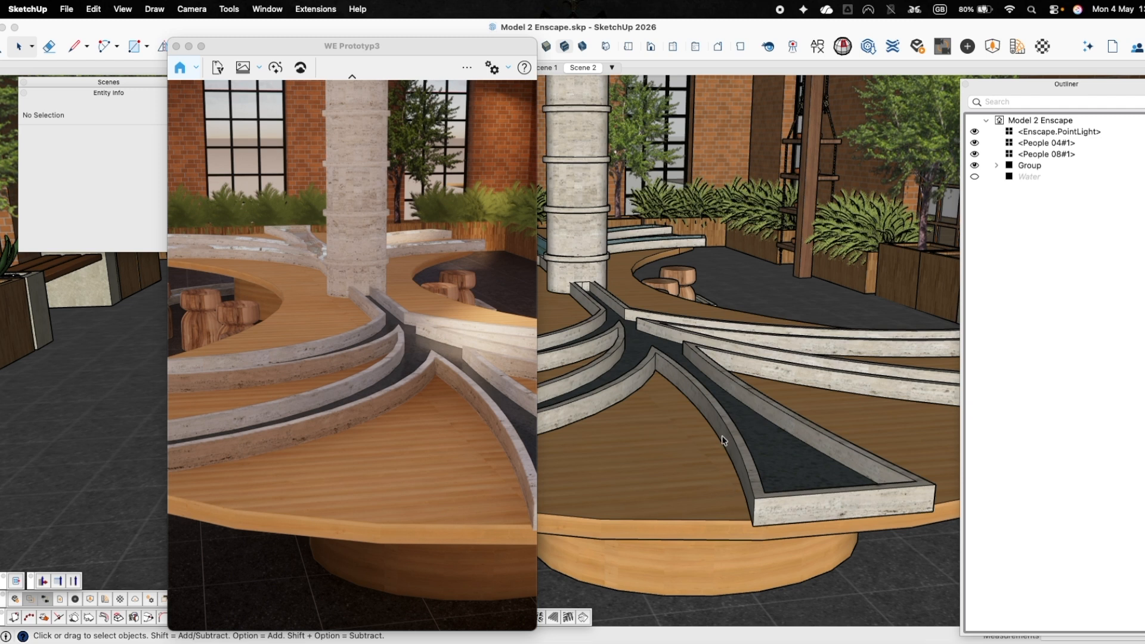
{"action": "left_click", "coordinate": [974, 177]}
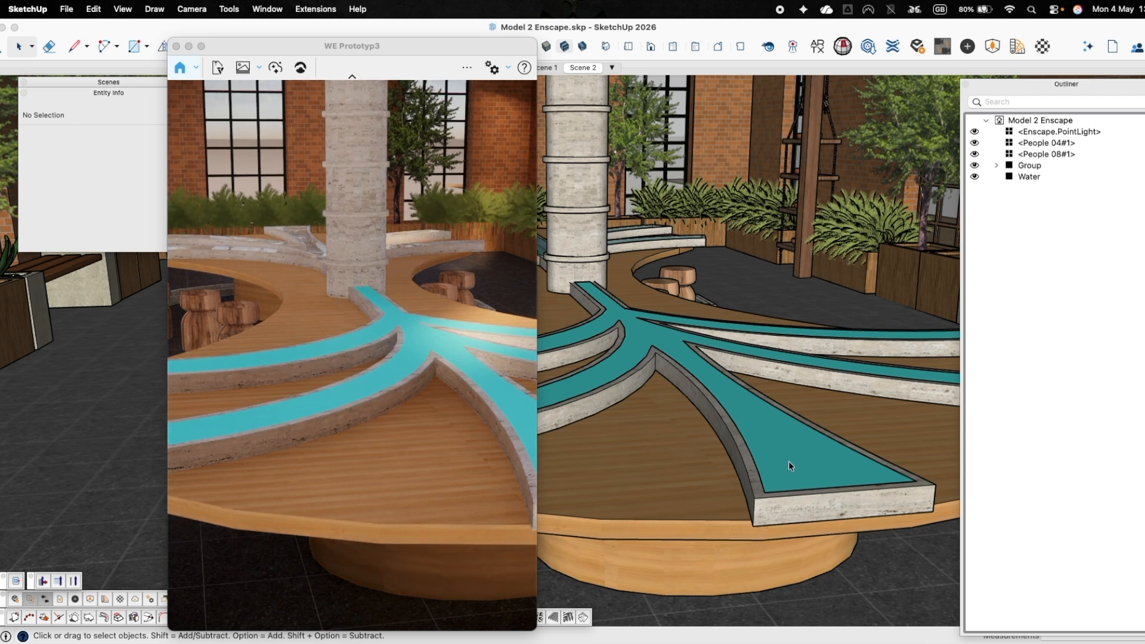
Paint the Water group with a light cyan from the Crayons colours.
{"action": "left_click", "coordinate": [641, 335]}
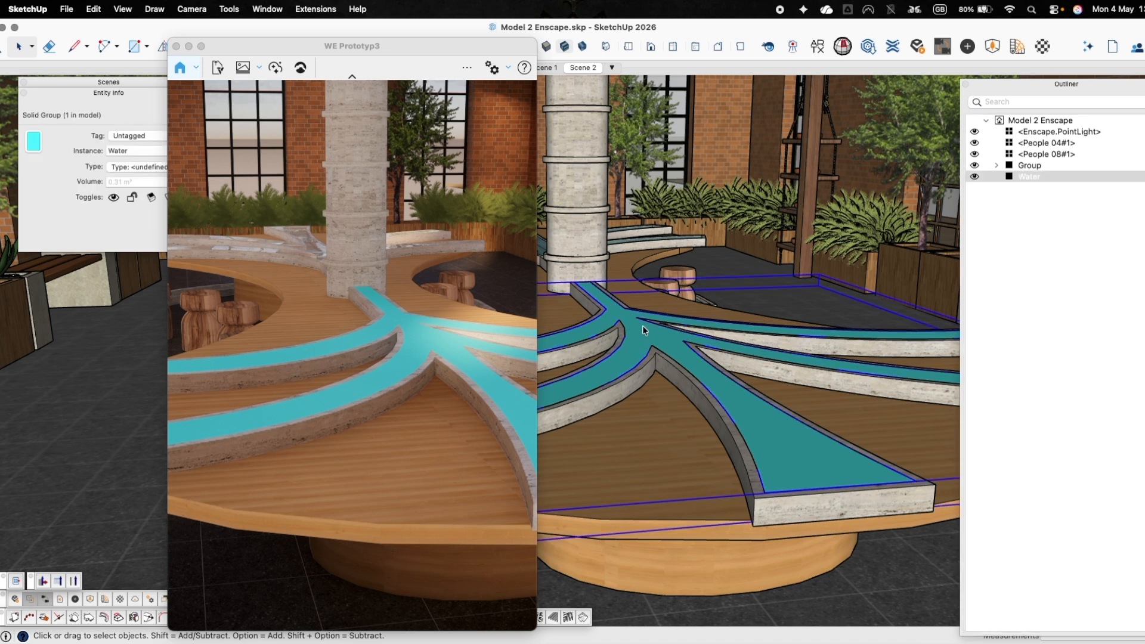
{"action": "key", "text": "b"}
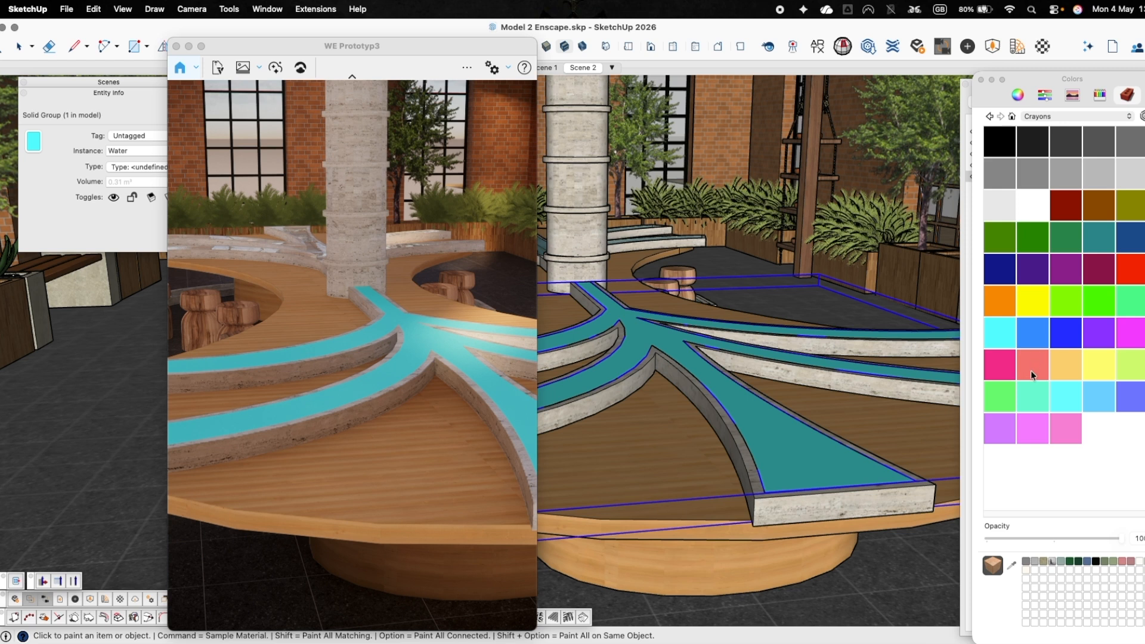
{"action": "left_click", "coordinate": [1065, 403]}
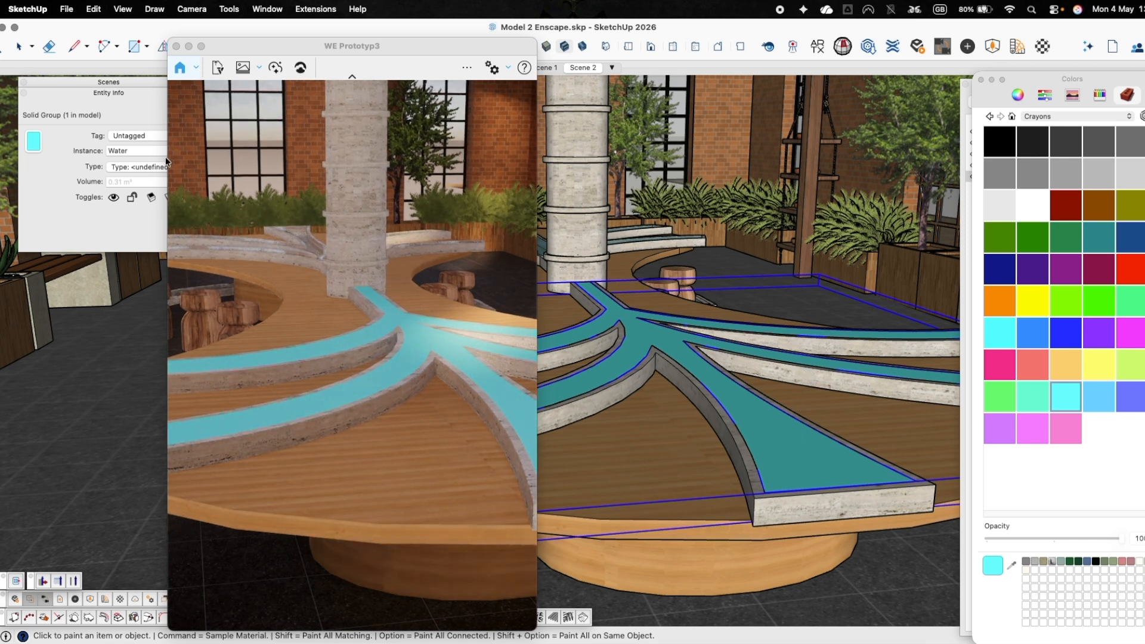
Widen the render view and open the water's Material1 in the Enscape Material Editor beside it.
{"action": "left_click_drag", "start_coordinate": [168, 301], "coordinate": [0, 301]}
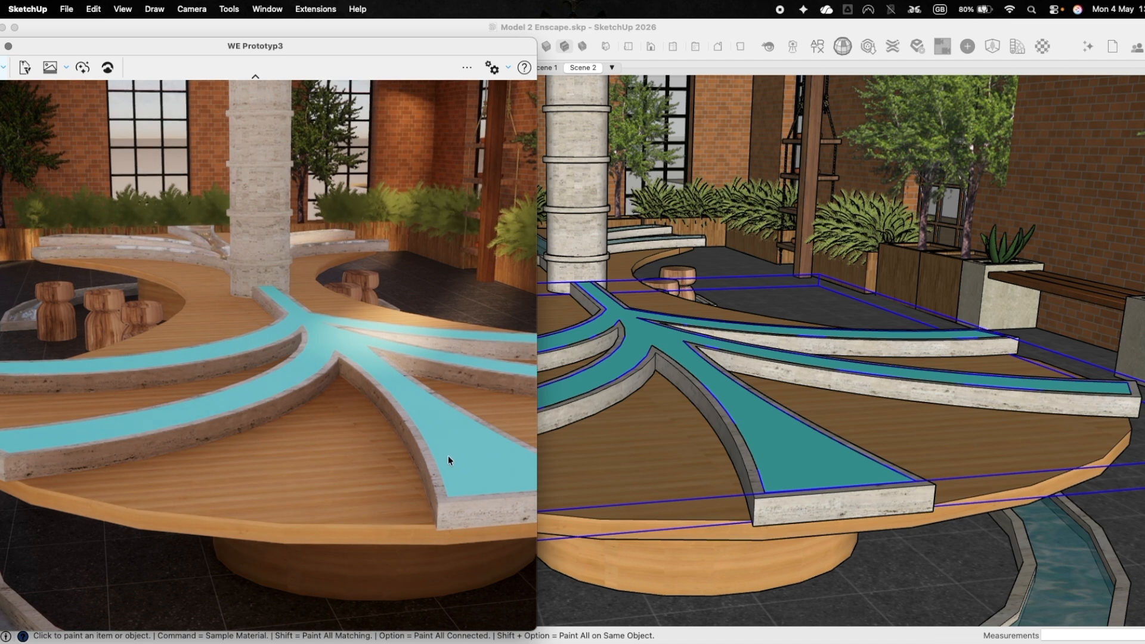
{"action": "left_click", "coordinate": [1084, 29]}
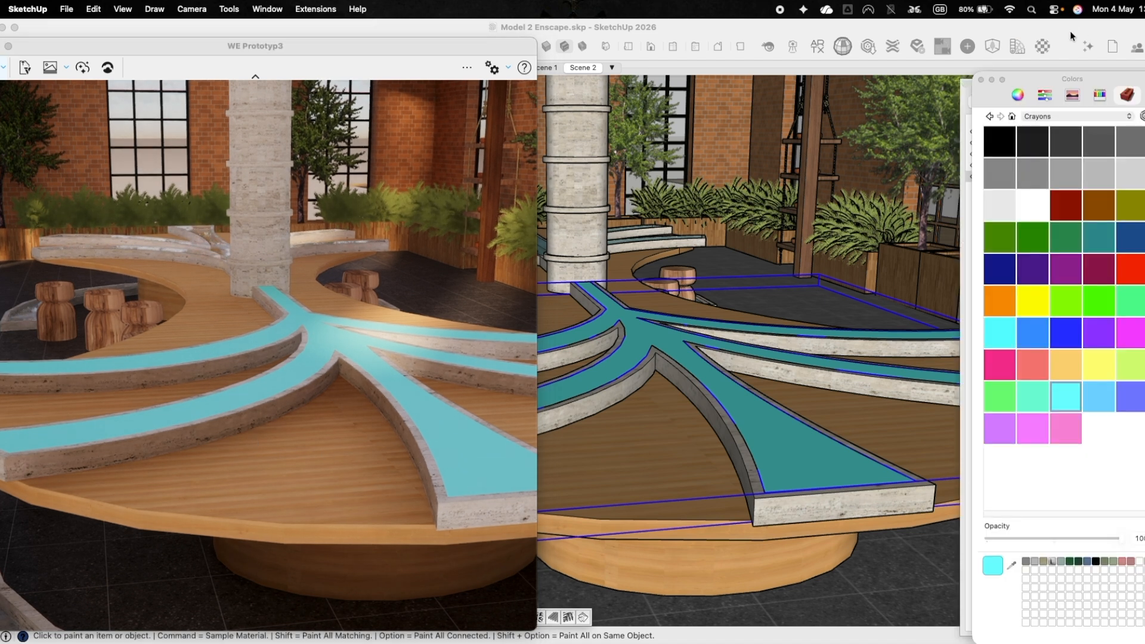
{"action": "left_click", "coordinate": [1044, 48]}
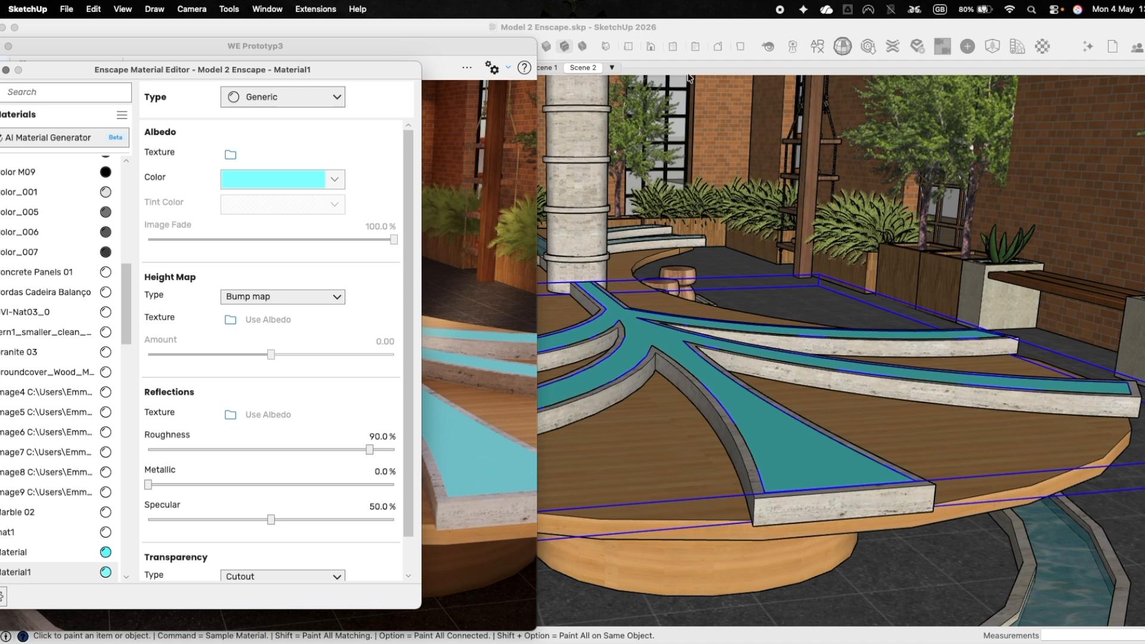
{"action": "left_click_drag", "start_coordinate": [418, 76], "coordinate": [921, 55]}
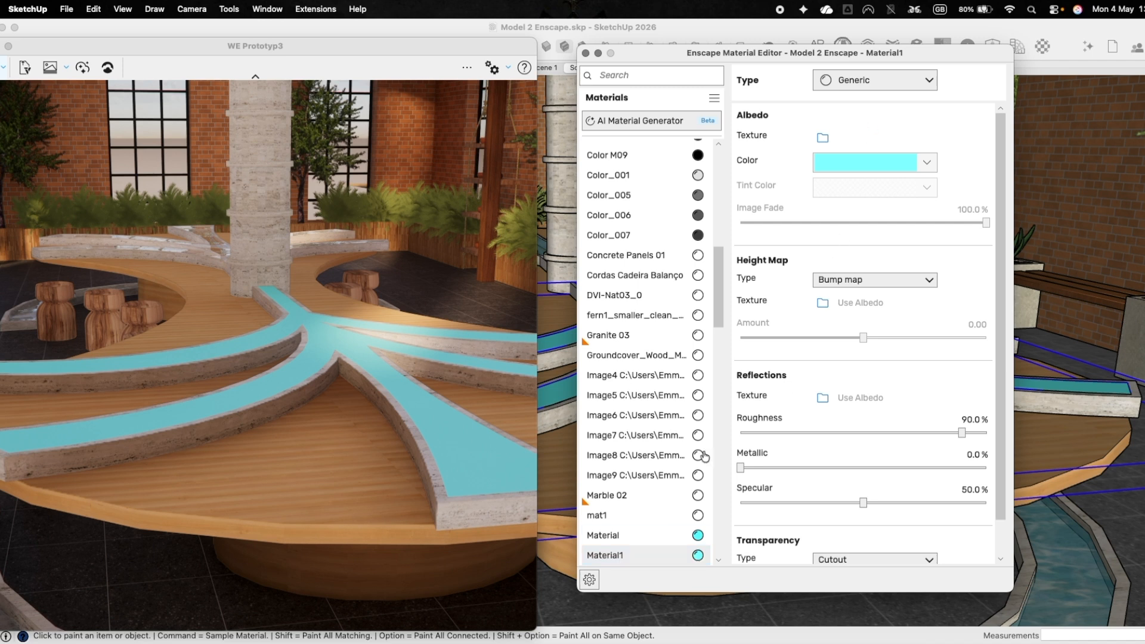
Change the Enscape type of Material1 on the table channels from Generic to Water.
{"action": "left_click", "coordinate": [698, 556]}
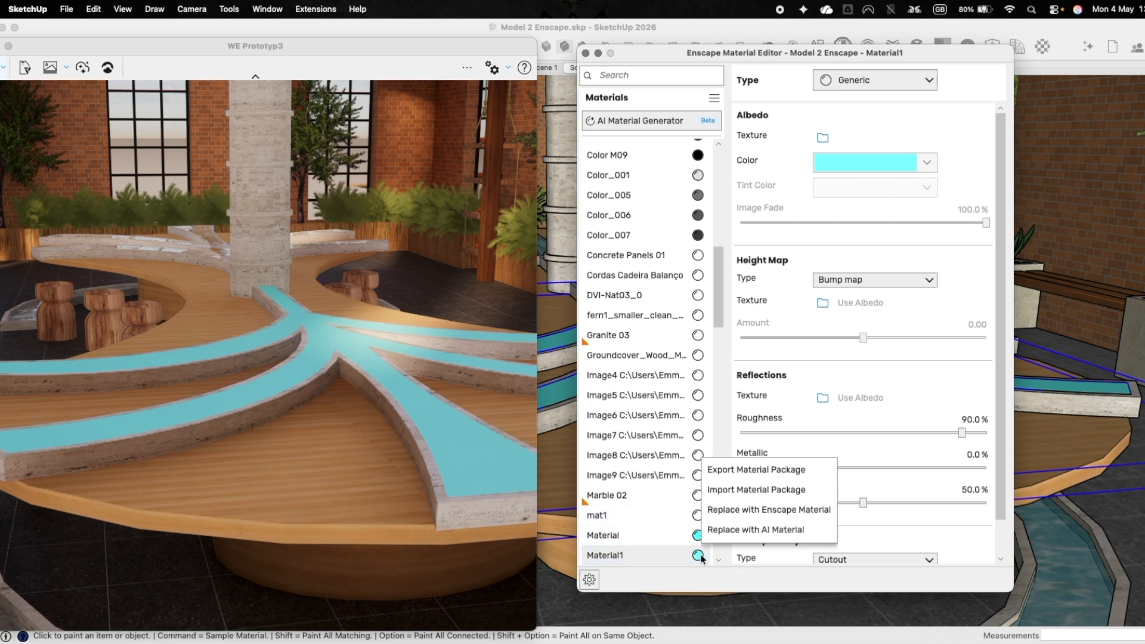
{"action": "left_click", "coordinate": [698, 572]}
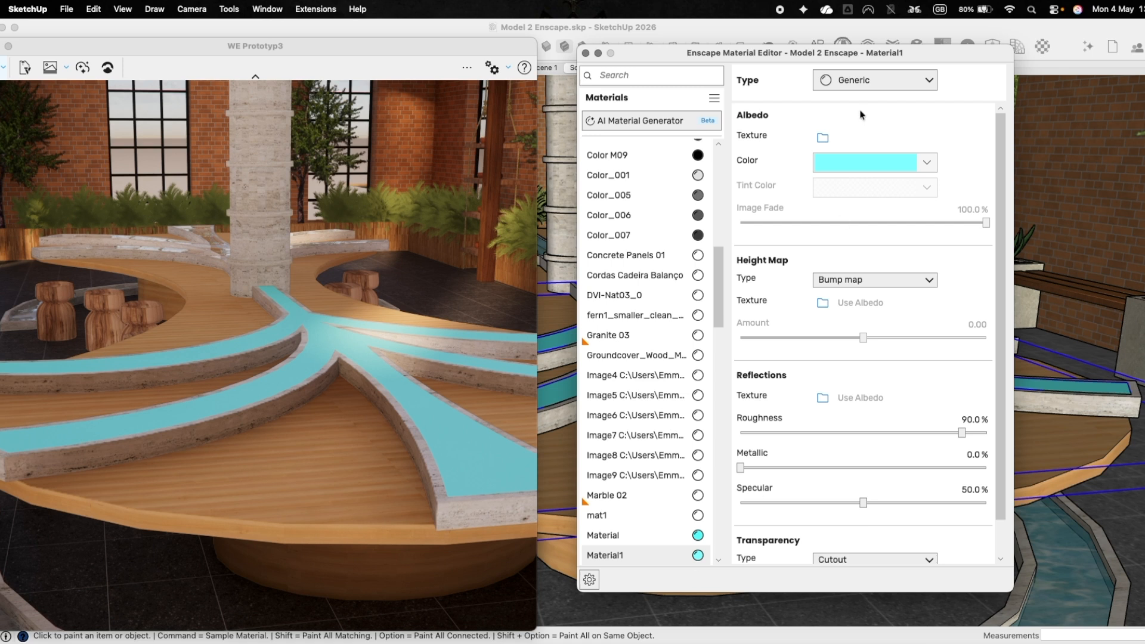
{"action": "left_click", "coordinate": [862, 82]}
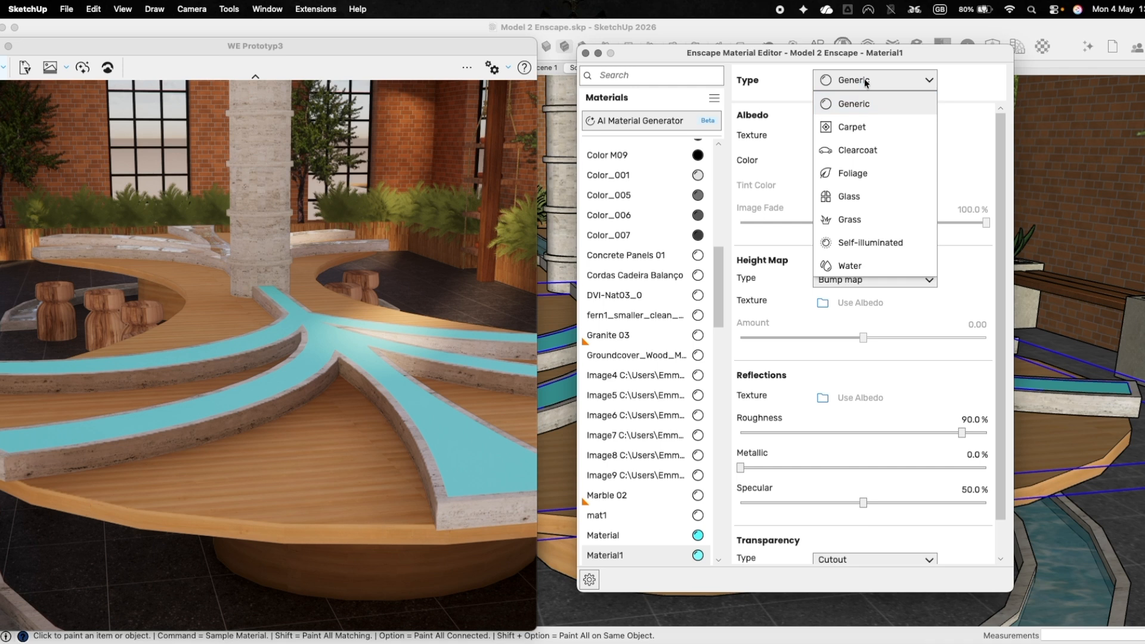
{"action": "left_click", "coordinate": [850, 272]}
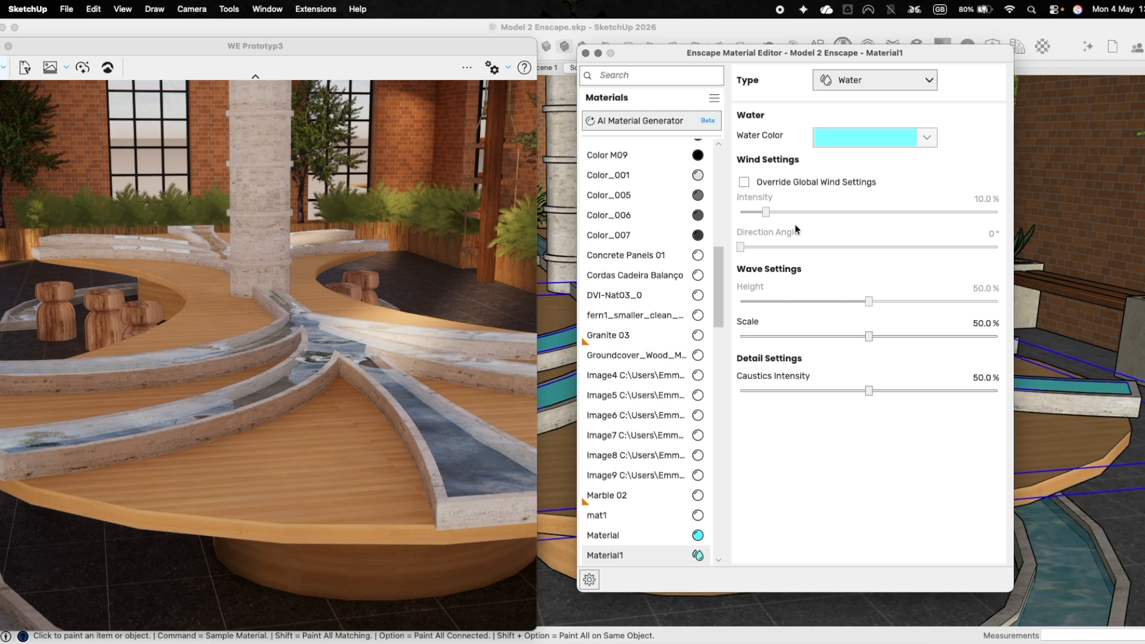
Set the water's wave scale to 54.8% and caustics intensity to 48.9%, and inspect the channels in the render.
{"action": "left_click_drag", "start_coordinate": [868, 337], "coordinate": [938, 337]}
{"action": "left_click_drag", "start_coordinate": [868, 391], "coordinate": [939, 391]}
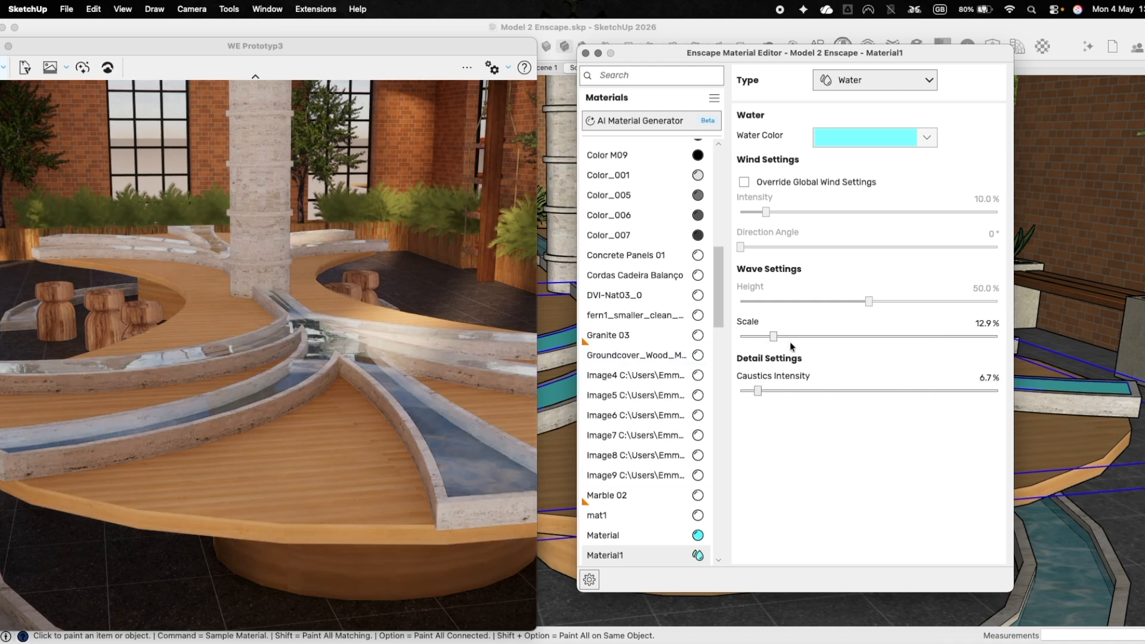
{"action": "left_click", "coordinate": [880, 335]}
{"action": "left_click", "coordinate": [866, 390]}
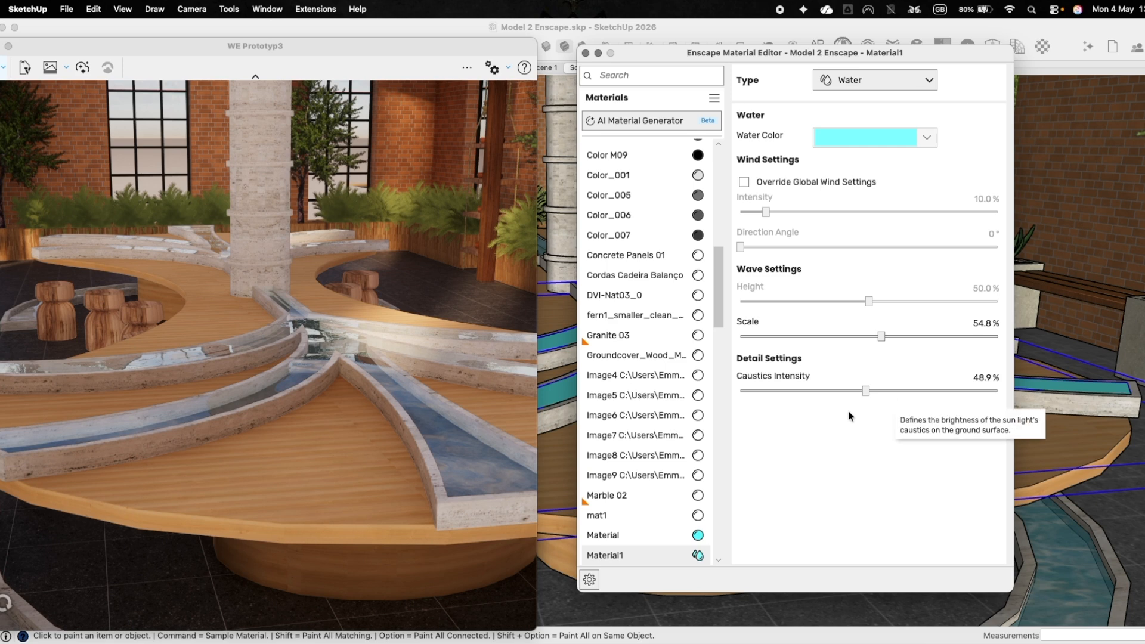
{"action": "left_click_drag", "start_coordinate": [360, 461], "coordinate": [164, 325]}
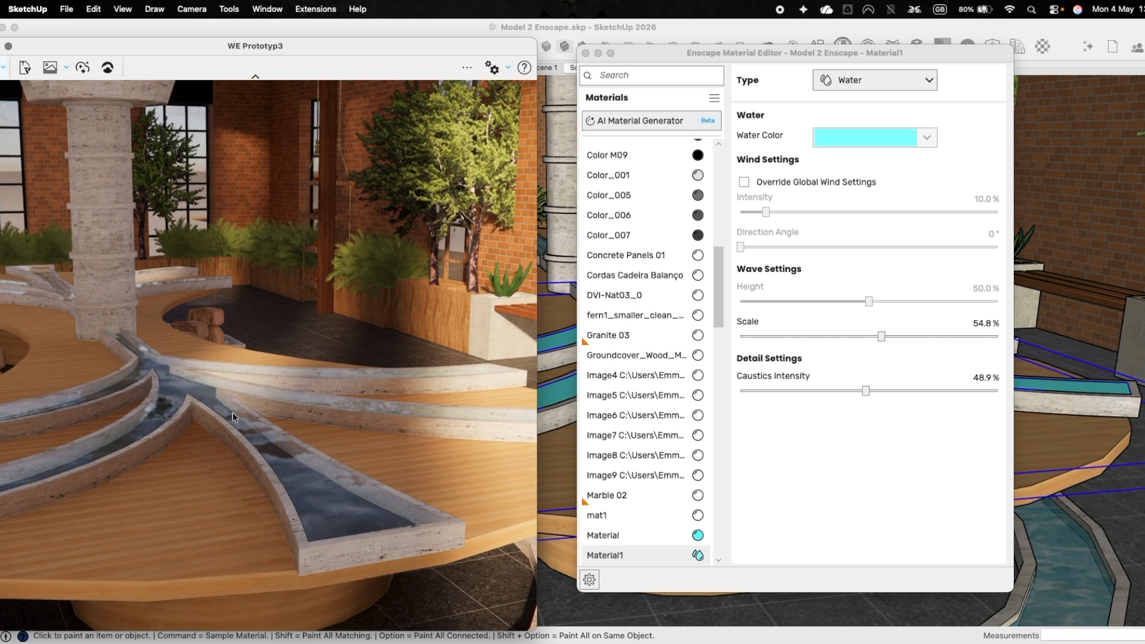
{"action": "left_click_drag", "start_coordinate": [356, 461], "coordinate": [347, 475]}
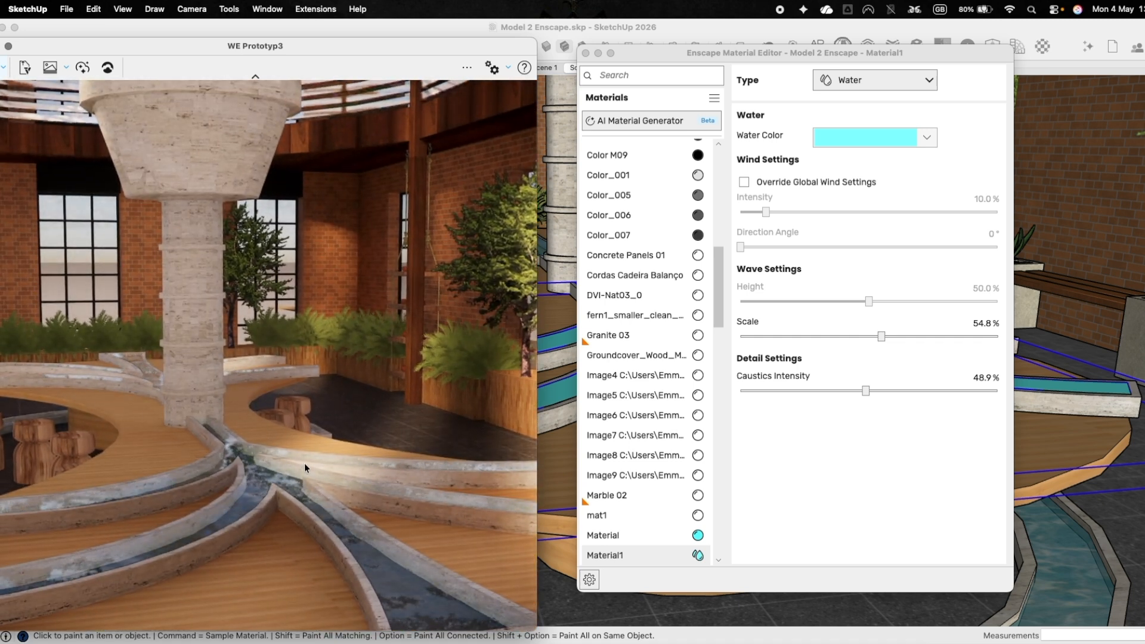
{"action": "middle_click_drag", "start_coordinate": [325, 485], "coordinate": [310, 448]}
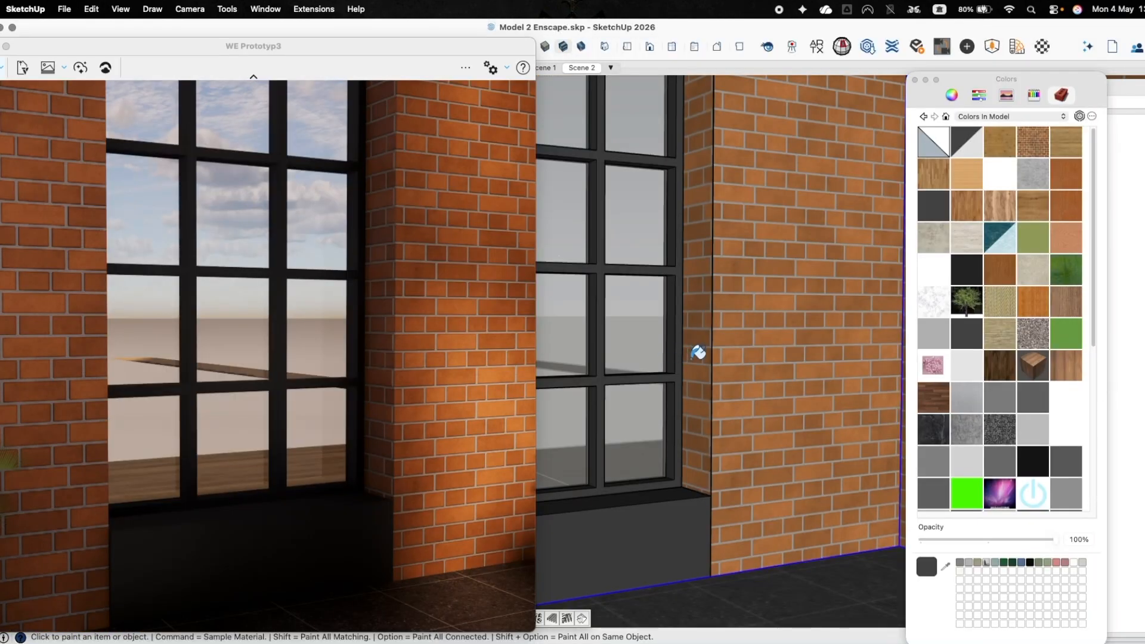
Frame the window beside the brick wall and open the Architextures library over the model.
{"action": "mouse_move", "coordinate": [694, 354]}
{"action": "middle_mouse_down"}
{"action": "mouse_move", "coordinate": [713, 366]}
{"action": "mouse_move", "coordinate": [701, 353]}
{"action": "mouse_move", "coordinate": [741, 332]}
{"action": "mouse_move", "coordinate": [713, 433]}
{"action": "middle_mouse_up"}
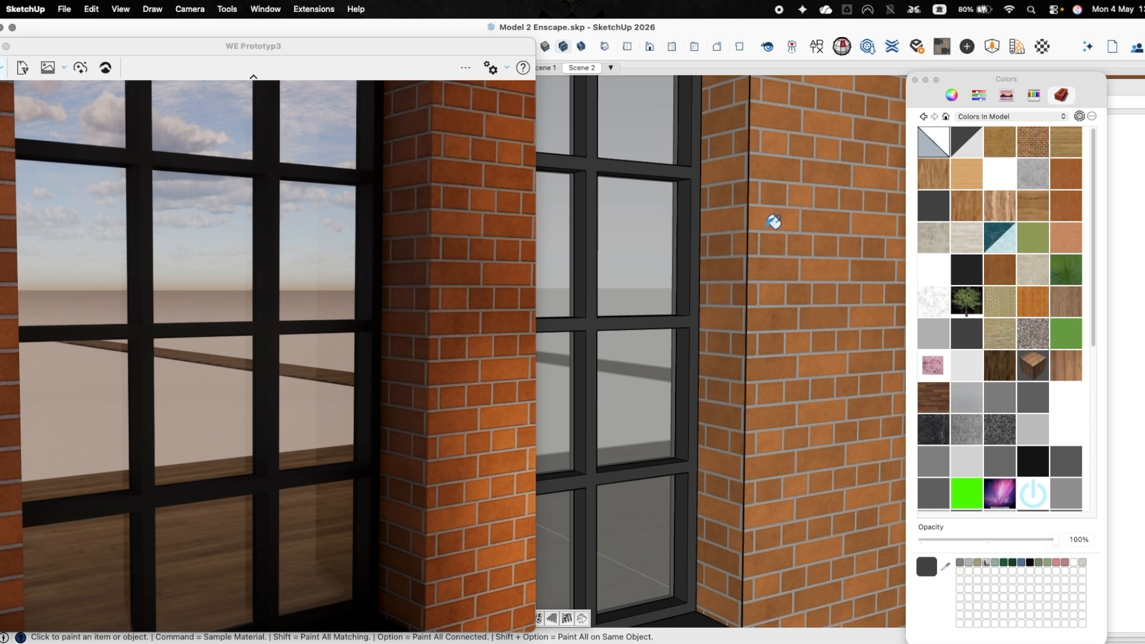
{"action": "left_click", "coordinate": [319, 11]}
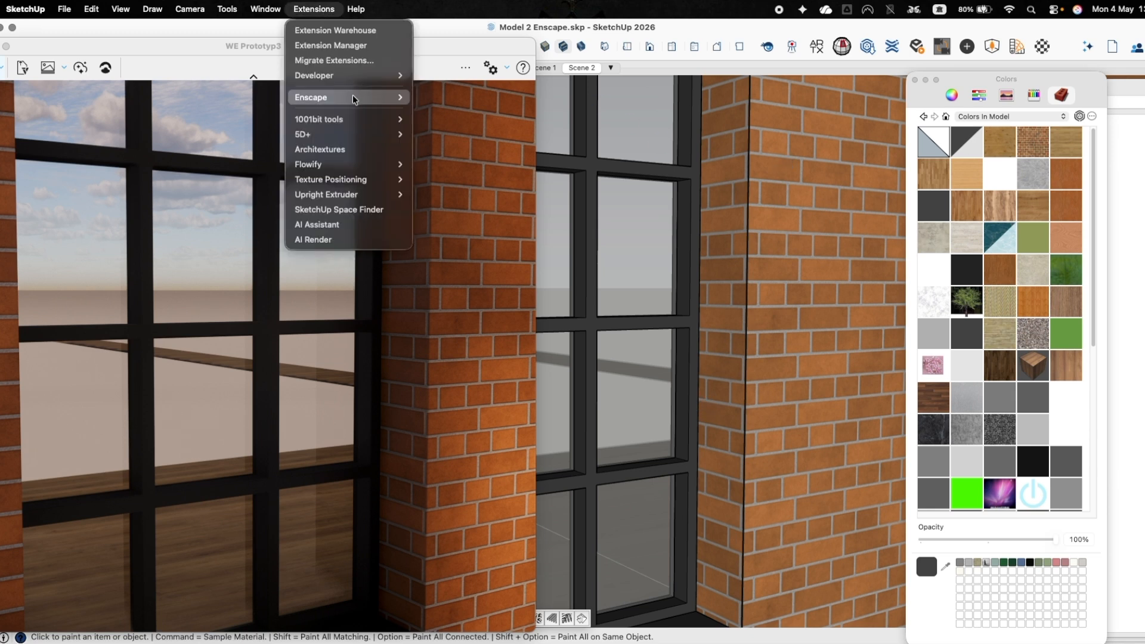
{"action": "mouse_move", "coordinate": [353, 98]}
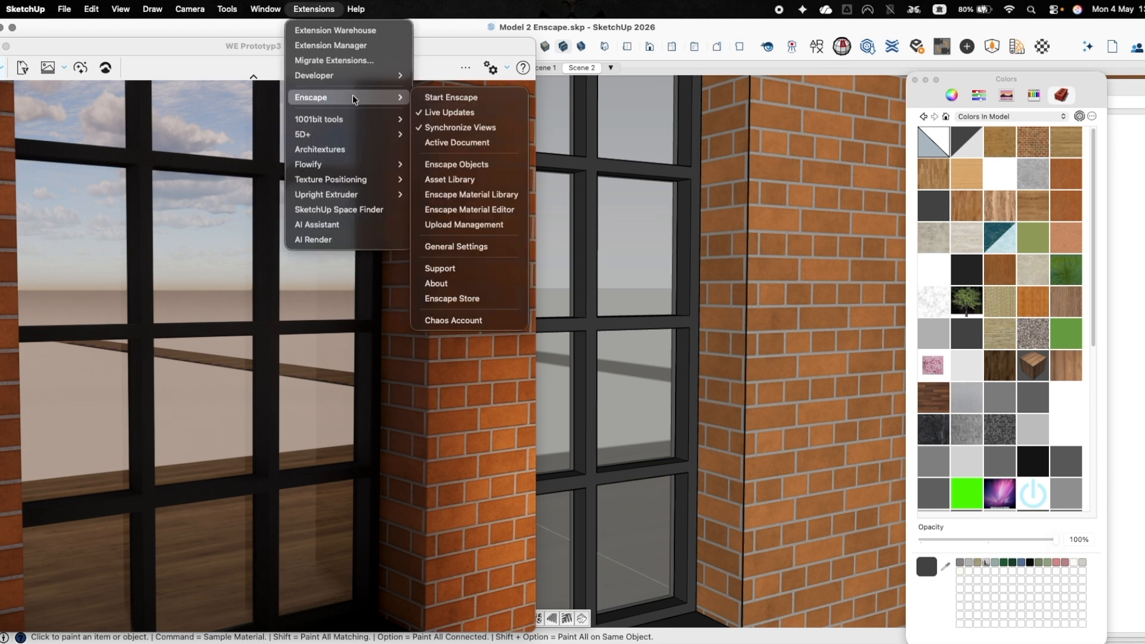
{"action": "left_click", "coordinate": [360, 154]}
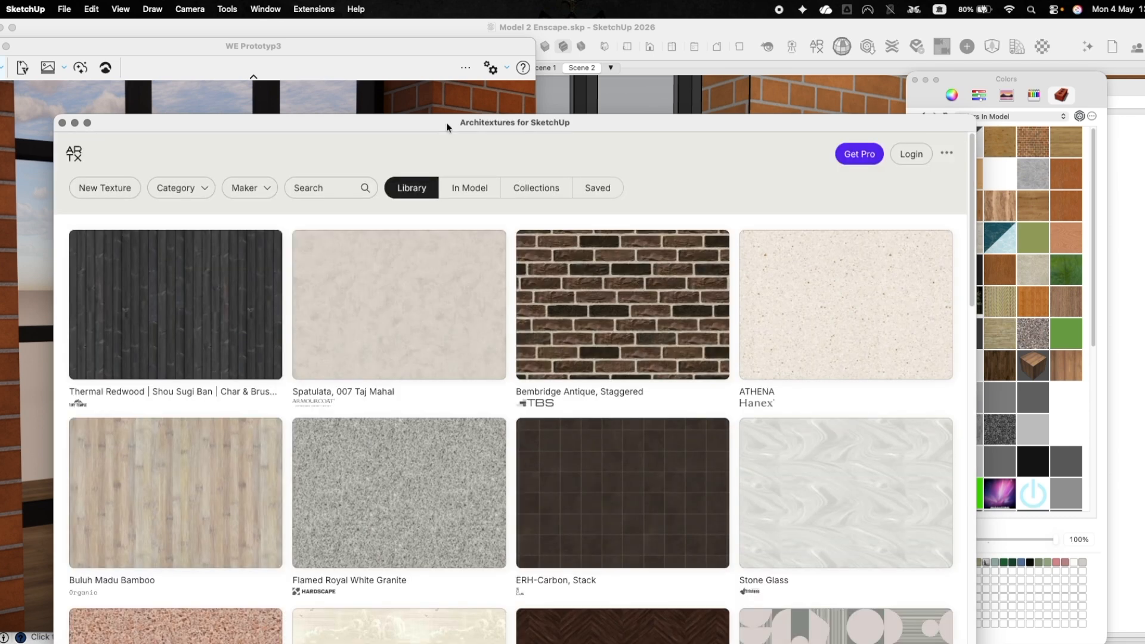
{"action": "left_click_drag", "start_coordinate": [446, 123], "coordinate": [620, 53]}
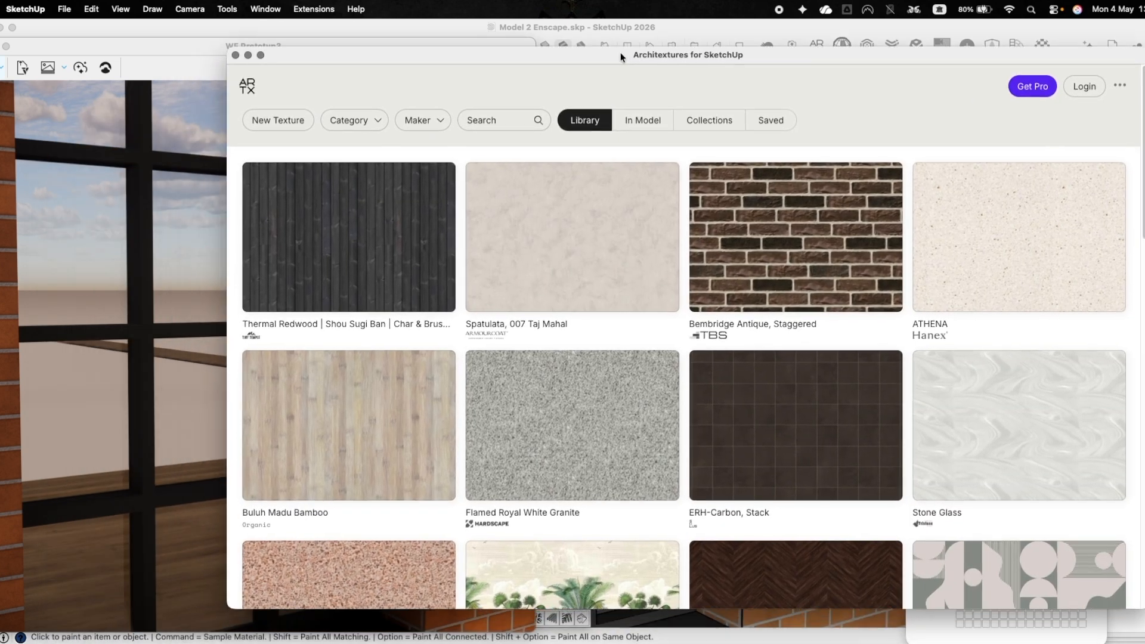
Import the dark Zinc texture from the Metal category of Architextures and paint it onto the window frame.
{"action": "left_click", "coordinate": [372, 121]}
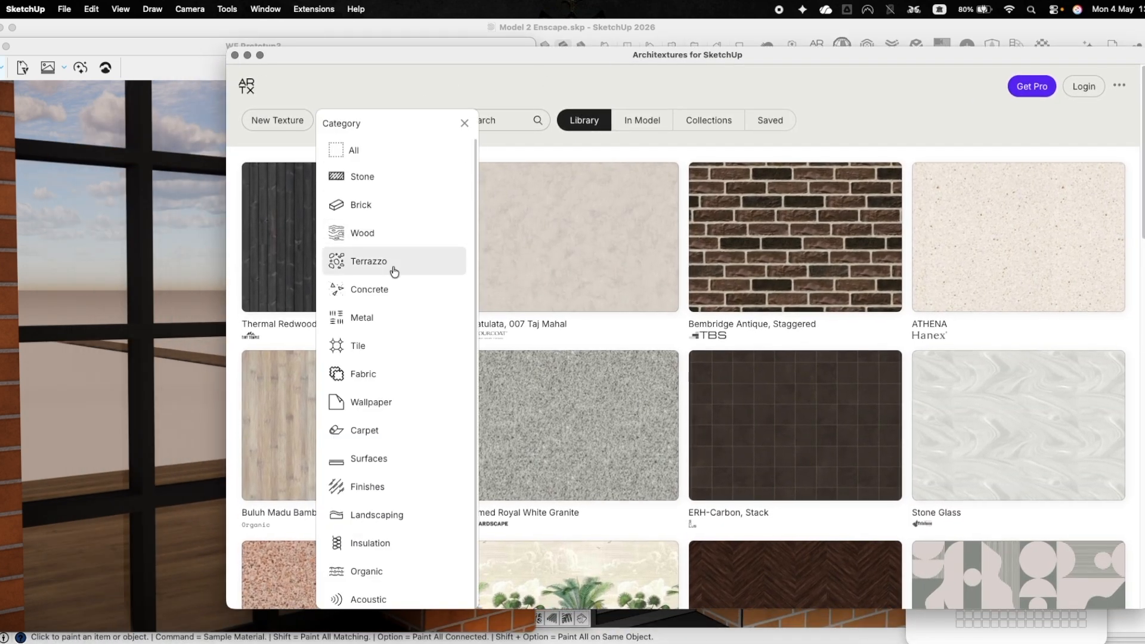
{"action": "left_click", "coordinate": [412, 317]}
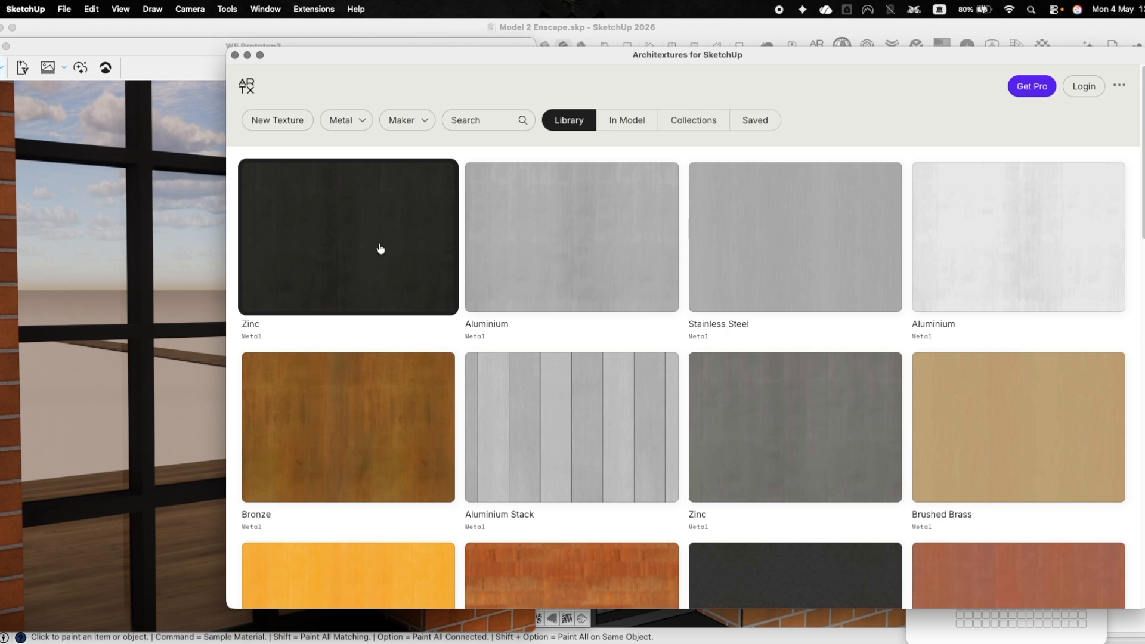
{"action": "left_click", "coordinate": [380, 248]}
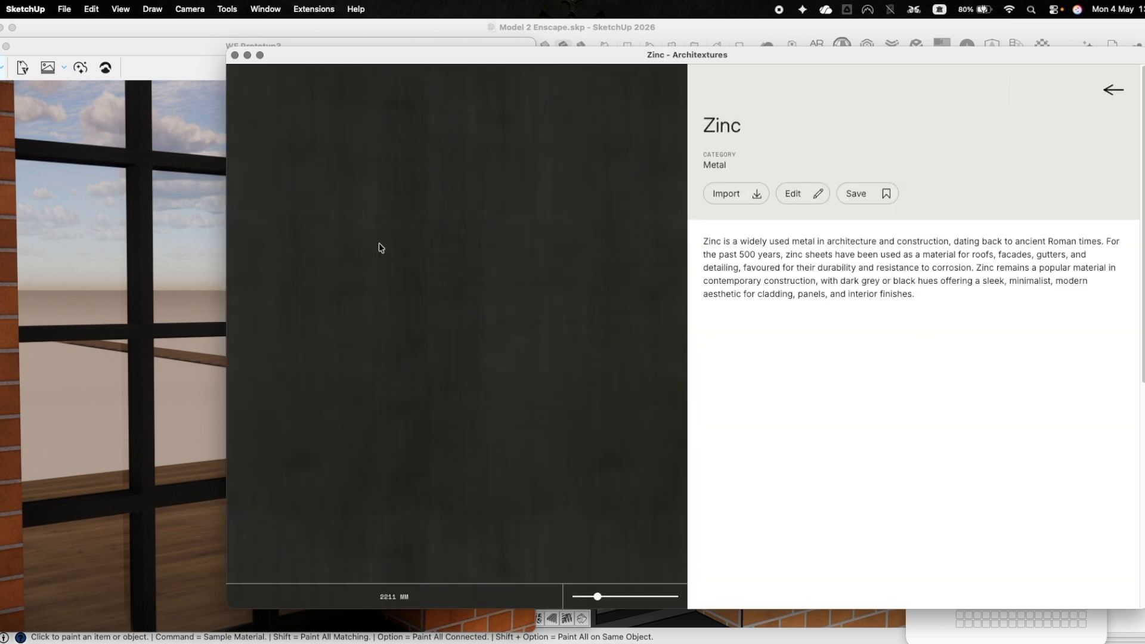
{"action": "left_click", "coordinate": [743, 197]}
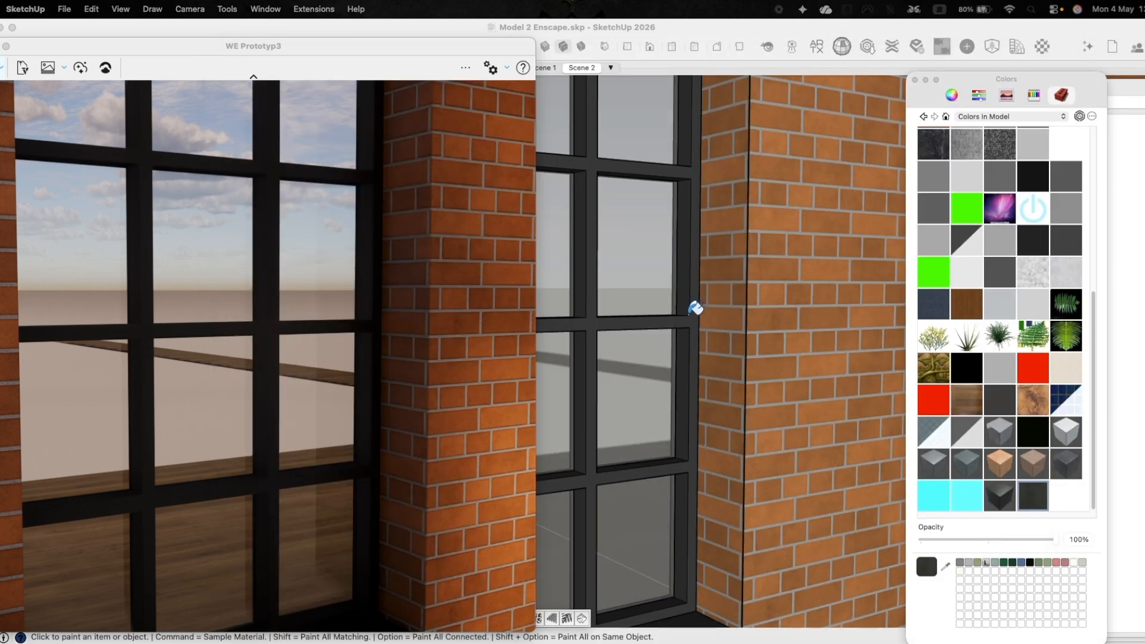
{"action": "left_click", "coordinate": [697, 311]}
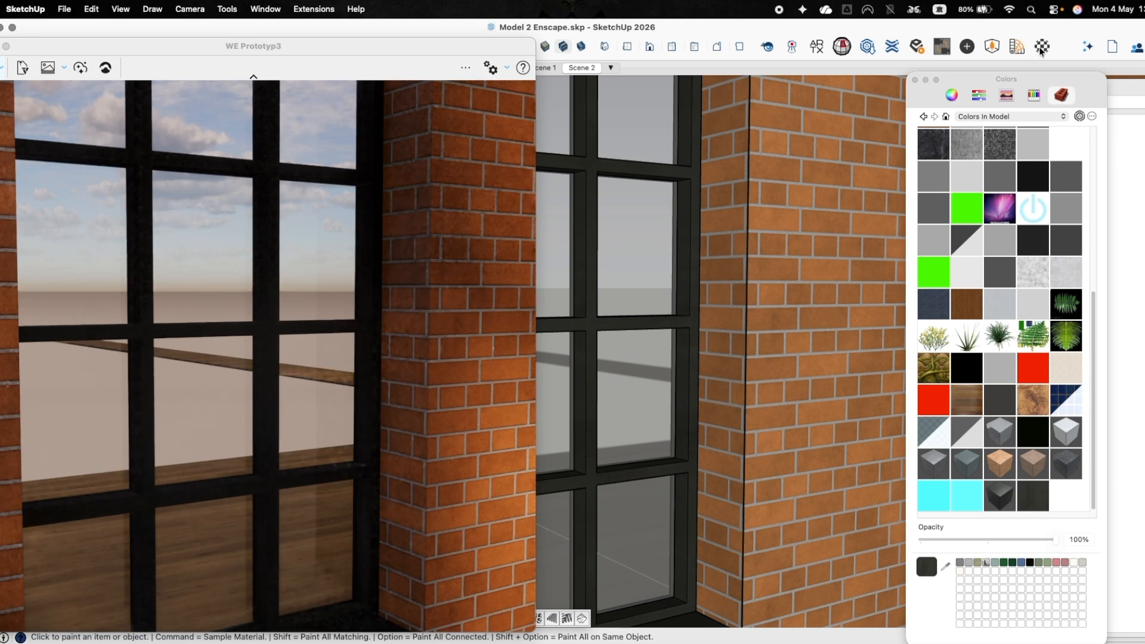
Open the Zinc material in the Enscape Material Editor beside the render and bring the window base into view.
{"action": "left_click", "coordinate": [1018, 48]}
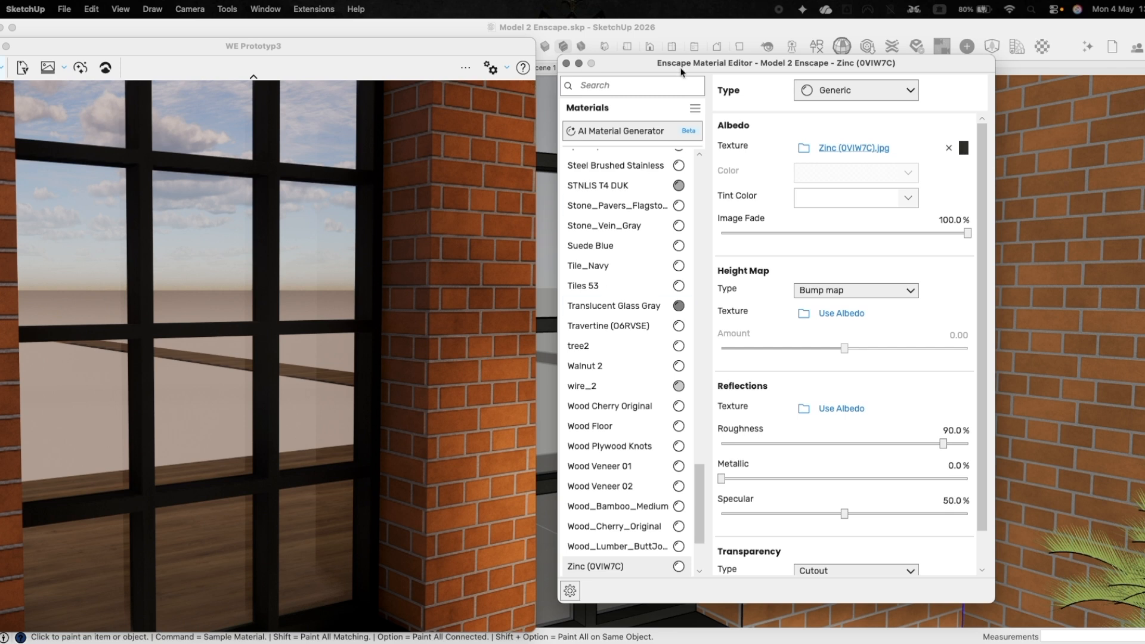
{"action": "mouse_move", "coordinate": [648, 67]}
{"action": "left_mouse_down"}
{"action": "mouse_move", "coordinate": [851, 92]}
{"action": "mouse_move", "coordinate": [814, 91]}
{"action": "left_mouse_up"}
{"action": "mouse_move", "coordinate": [652, 315]}
{"action": "middle_mouse_down"}
{"action": "mouse_move", "coordinate": [652, 324]}
{"action": "mouse_move", "coordinate": [660, 184]}
{"action": "mouse_move", "coordinate": [653, 261]}
{"action": "mouse_move", "coordinate": [671, 287]}
{"action": "mouse_move", "coordinate": [660, 314]}
{"action": "mouse_move", "coordinate": [602, 280]}
{"action": "middle_mouse_up"}
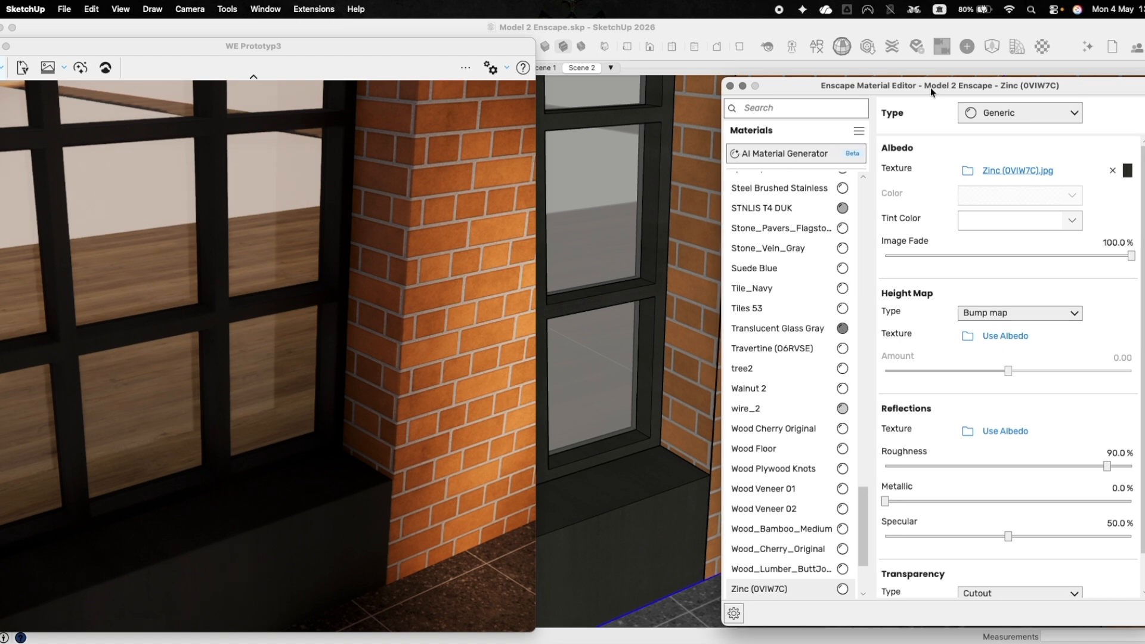
{"action": "left_click_drag", "start_coordinate": [930, 87], "coordinate": [853, 71]}
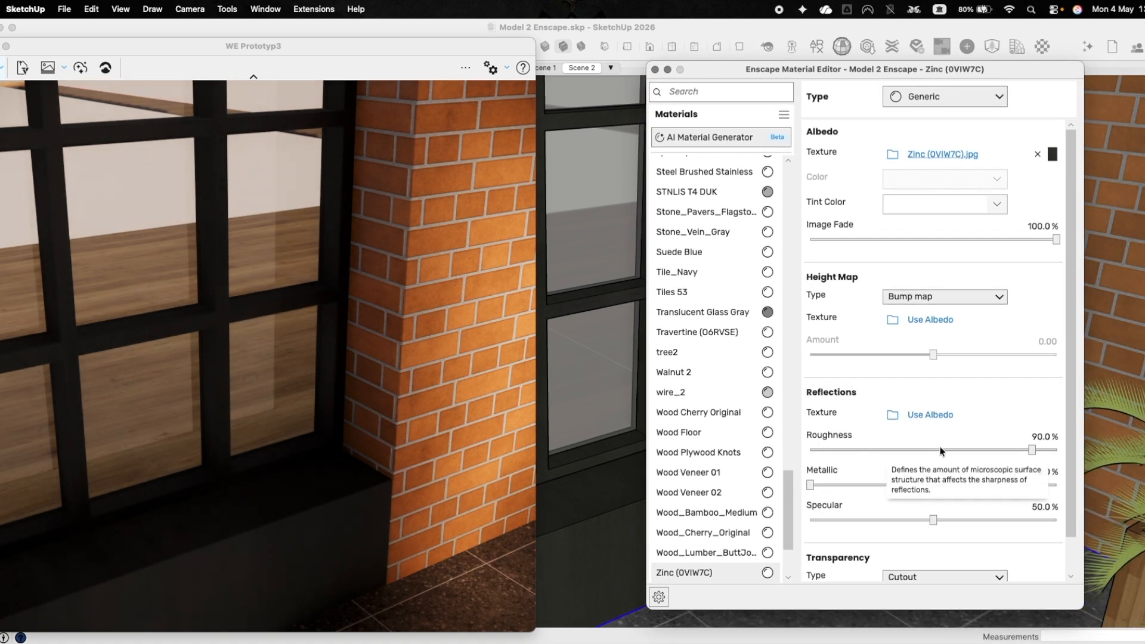
Set the Zinc reflections to 8.0% roughness, 58.2% metallic and 57.2% specular.
{"action": "left_click_drag", "start_coordinate": [845, 451], "coordinate": [827, 452]}
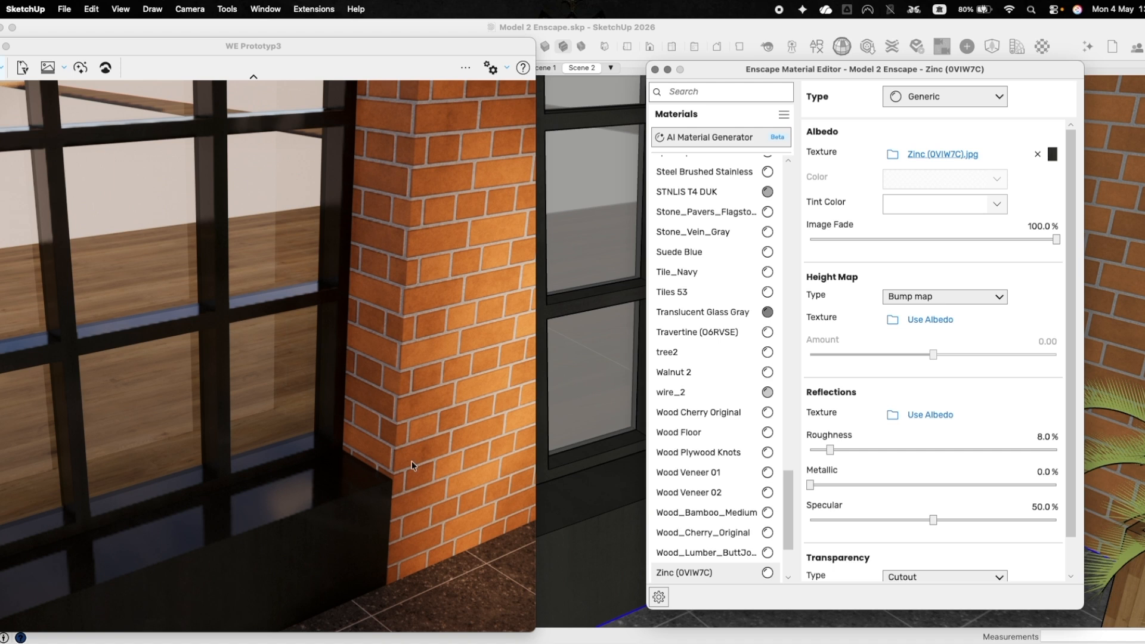
{"action": "left_click", "coordinate": [967, 484]}
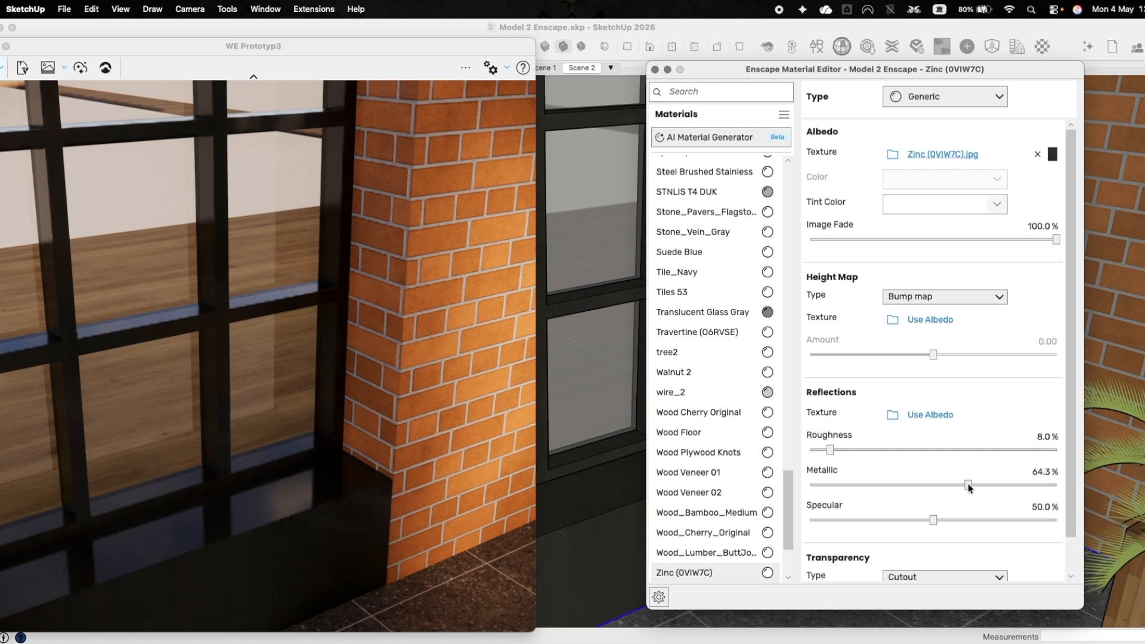
{"action": "left_click", "coordinate": [950, 520]}
{"action": "left_click_drag", "start_coordinate": [966, 485], "coordinate": [953, 486]}
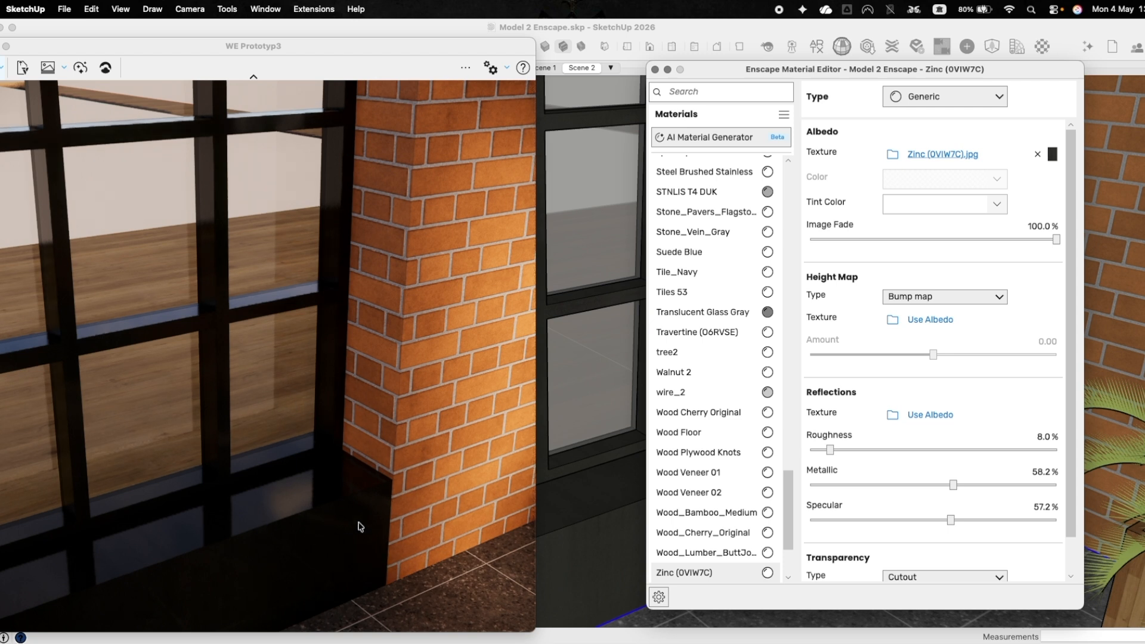
Change the Zinc material's type to Clearcoat and inspect its reflections on the window frame and base.
{"action": "mouse_move", "coordinate": [602, 444]}
{"action": "middle_mouse_down"}
{"action": "mouse_move", "coordinate": [602, 384]}
{"action": "mouse_move", "coordinate": [583, 441]}
{"action": "middle_mouse_up"}
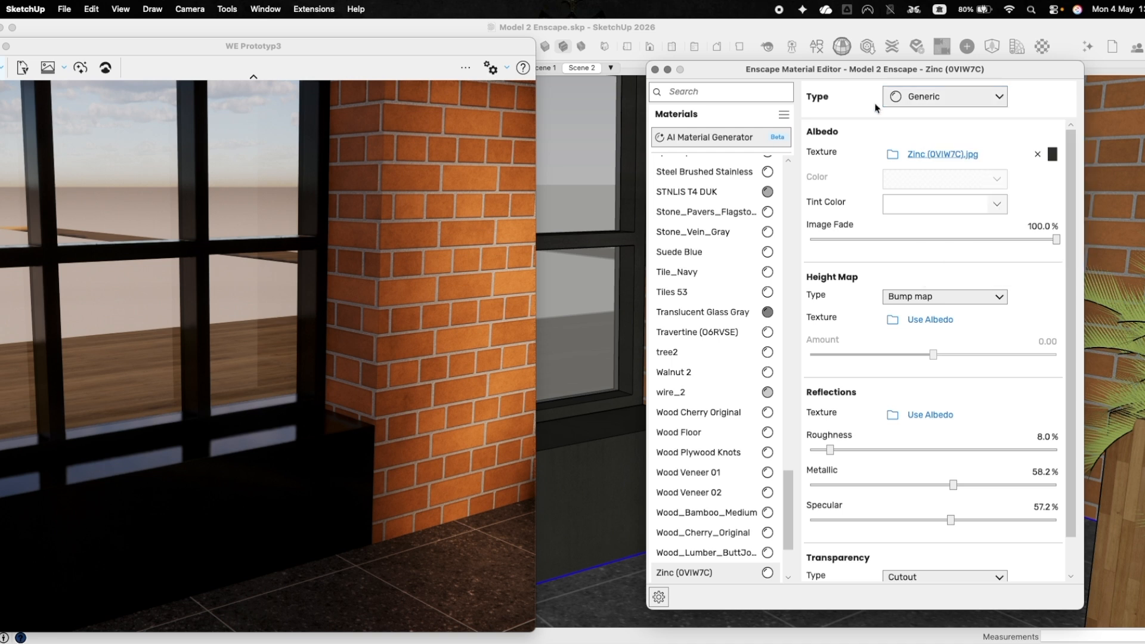
{"action": "left_click", "coordinate": [928, 99]}
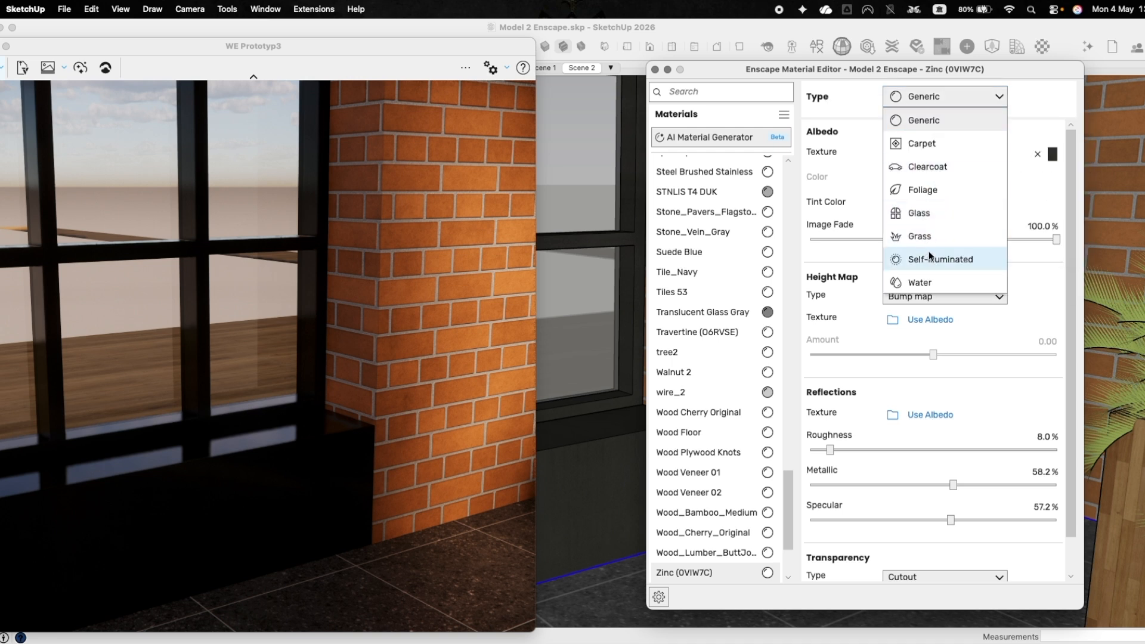
{"action": "left_click", "coordinate": [957, 171]}
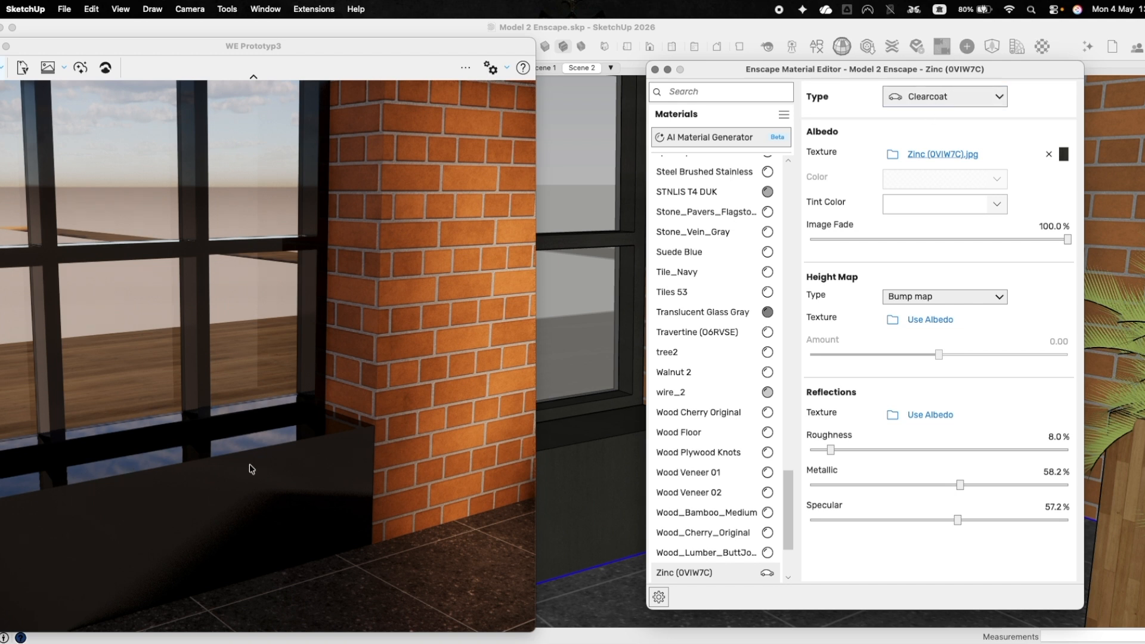
{"action": "middle_click_drag", "start_coordinate": [229, 460], "coordinate": [239, 477]}
{"action": "mouse_move", "coordinate": [554, 381]}
{"action": "middle_mouse_down"}
{"action": "mouse_move", "coordinate": [587, 421]}
{"action": "mouse_move", "coordinate": [583, 406]}
{"action": "middle_mouse_up"}
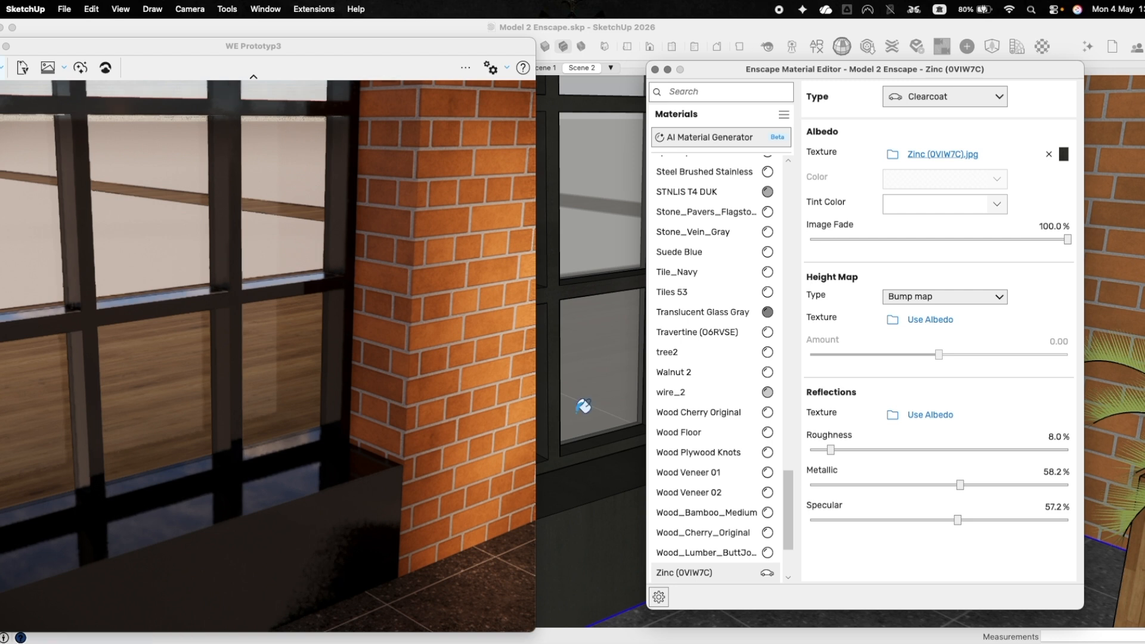